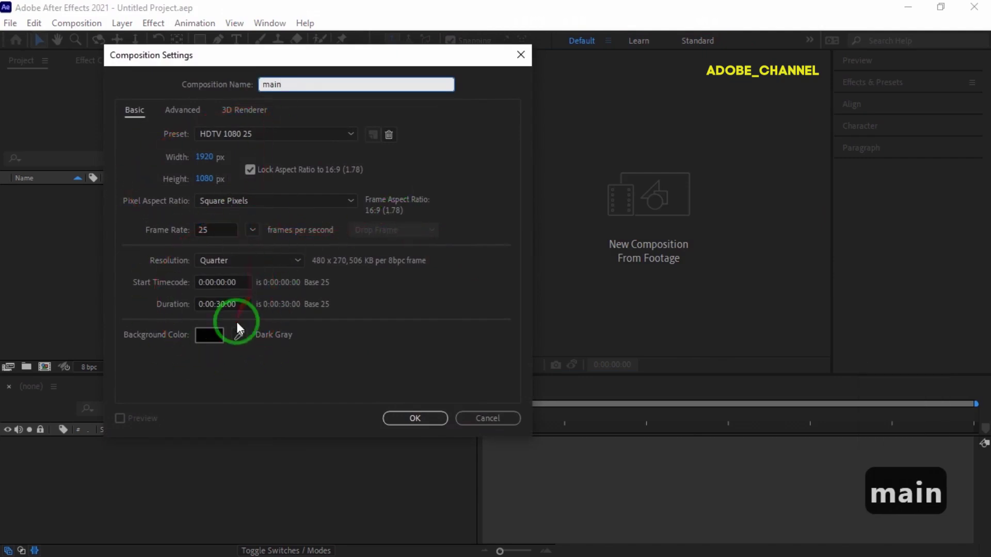
- Create the composition named main and show the title/action safe guides in its viewer
click(417, 418)
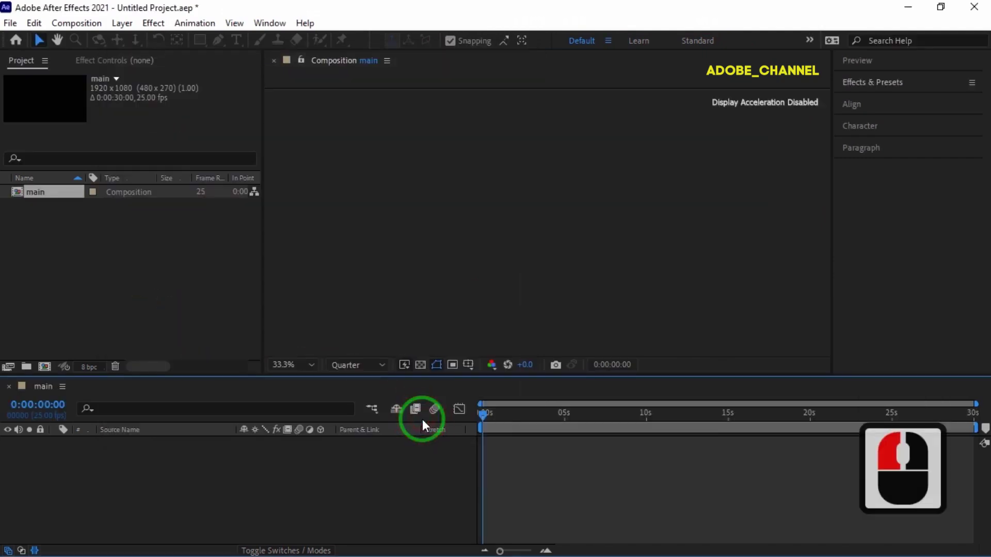
drag(201, 39, 291, 57)
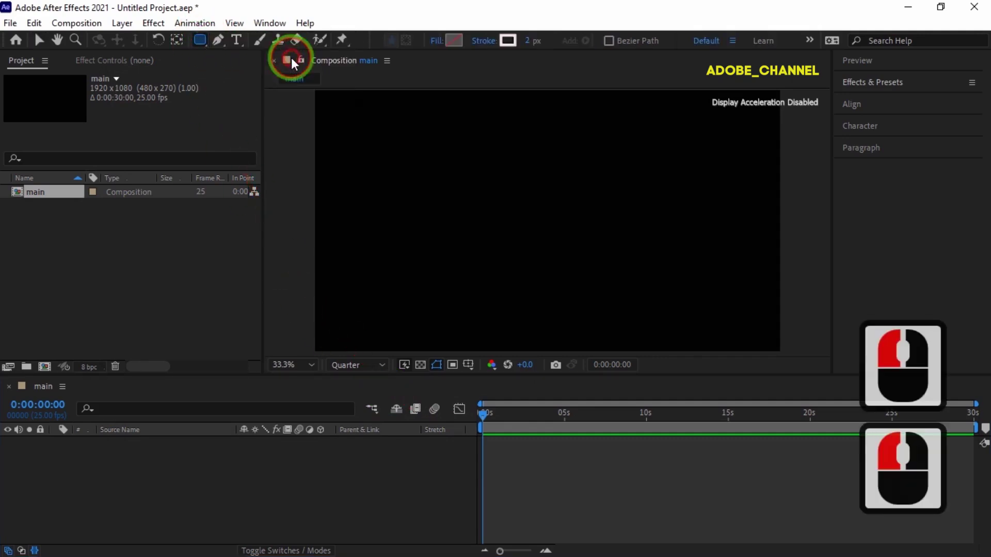
click(468, 365)
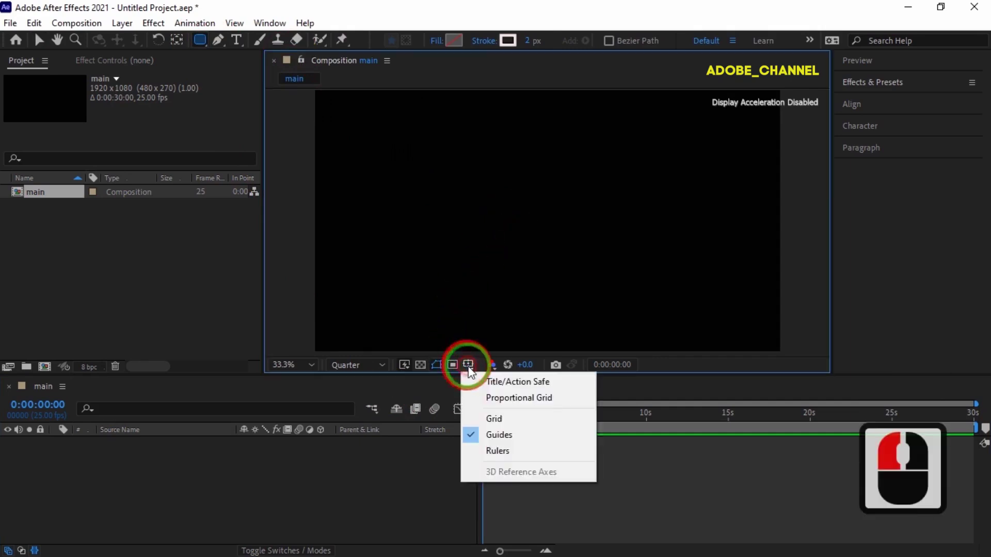
click(508, 380)
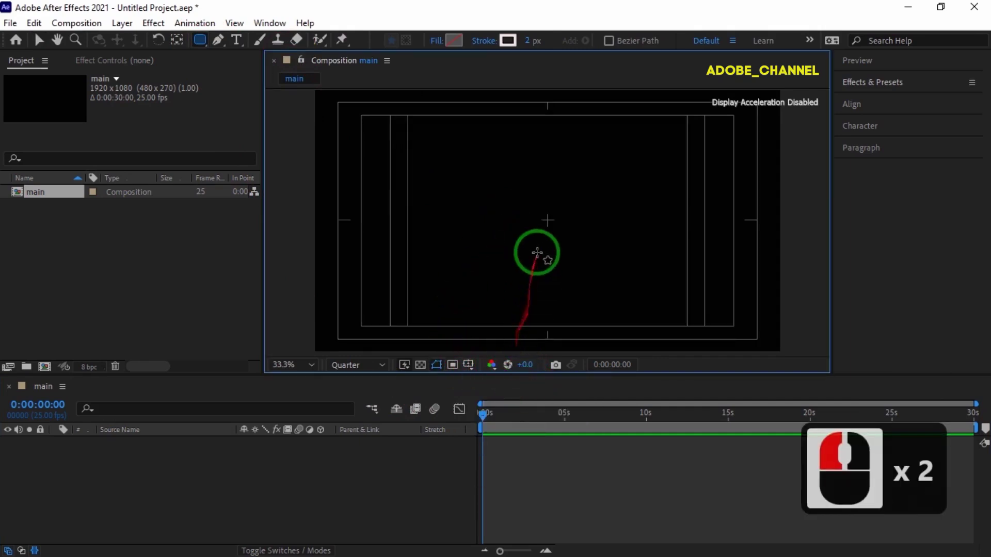
- Draw a rounded square about 648 px wide outward from the frame's centre and set its stroke width to 5 px
drag(547, 221, 625, 299)
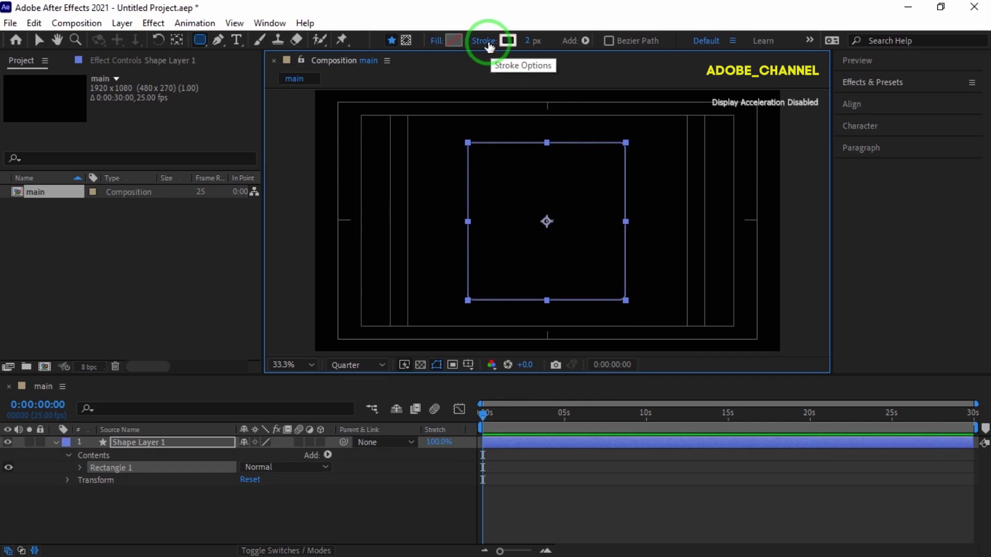
click(527, 41)
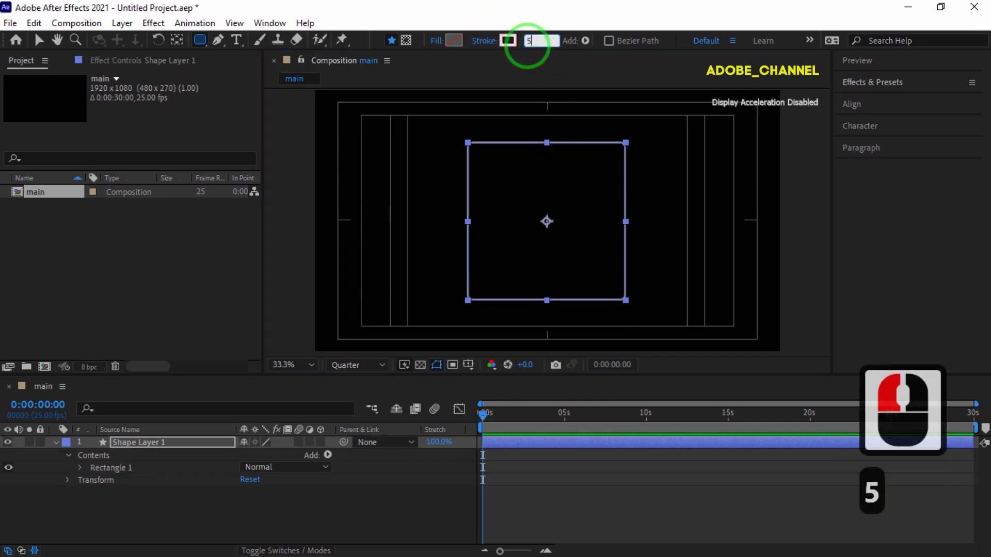
key(Return)
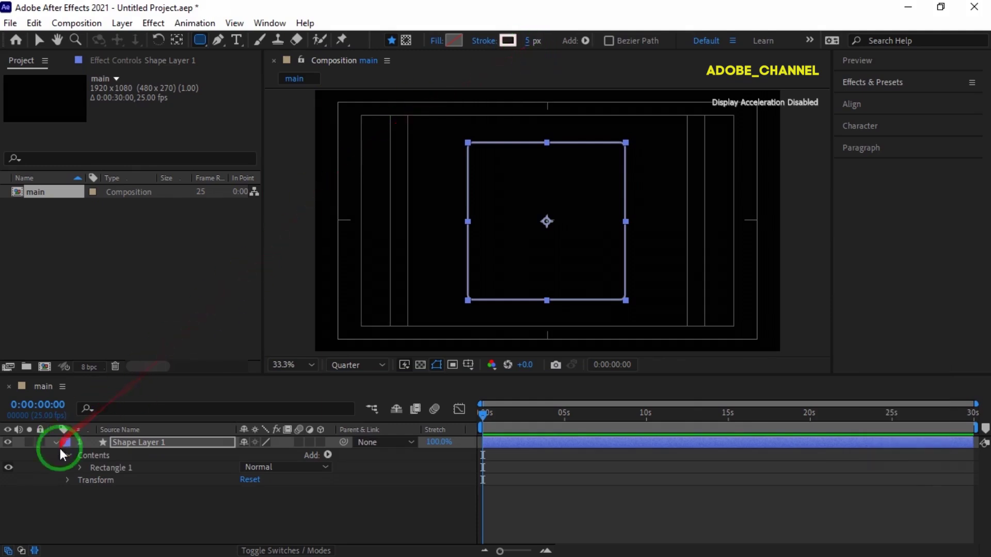
- Set the roundness of the square's rectangle path to 50
click(80, 468)
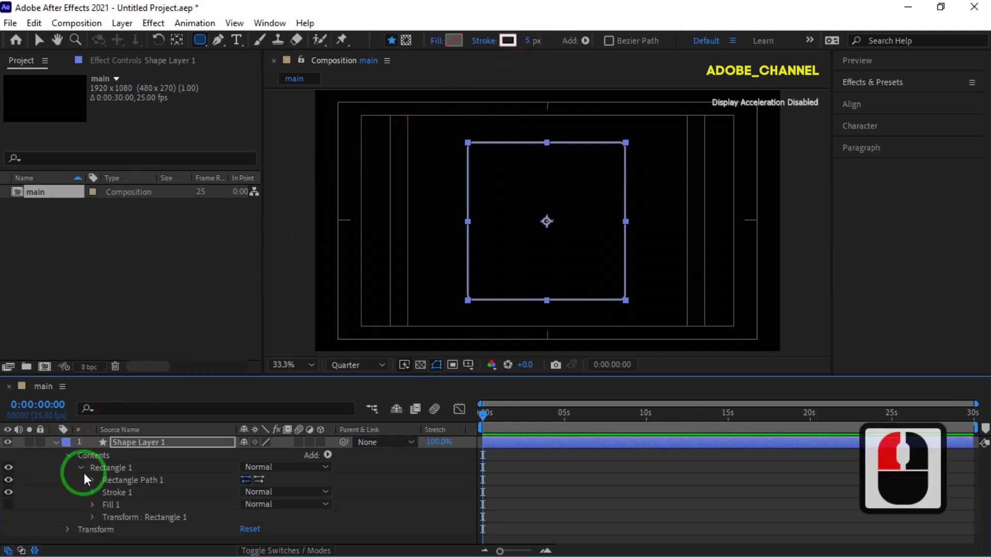
click(93, 480)
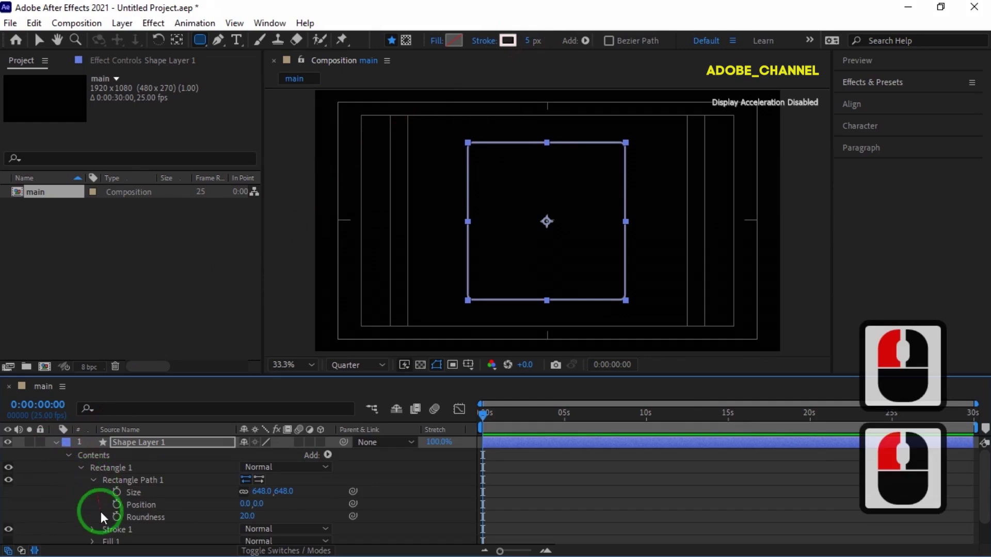
click(246, 516)
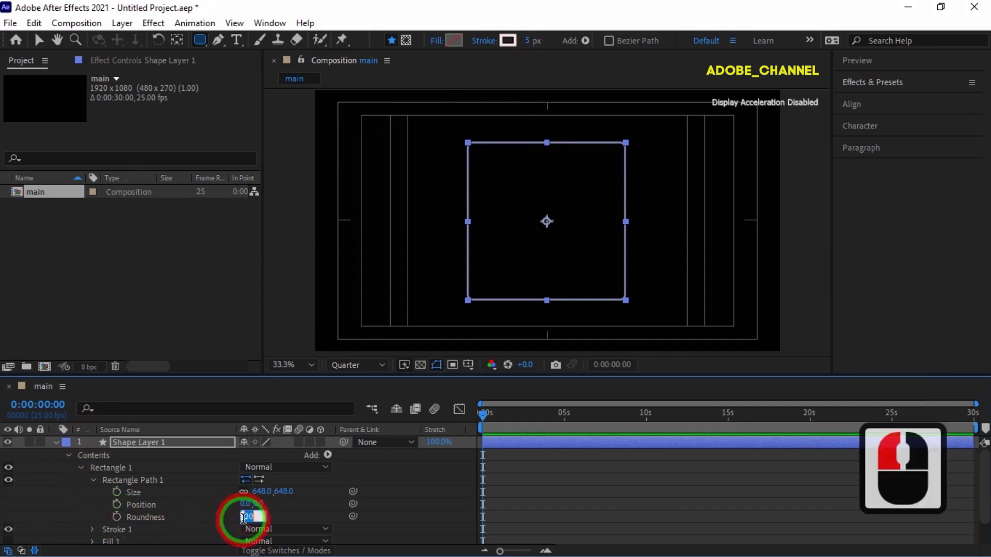
text(50)
key(Return)
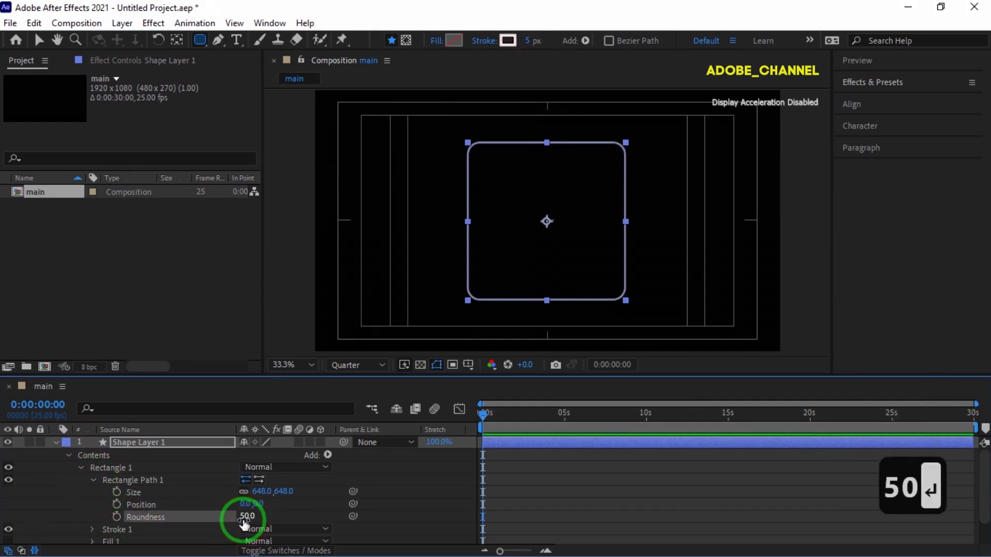
click(81, 467)
- Add scale and rotation keyframes to Shape Layer 1 at 0 seconds, with the scale set to 0%
double_click(137, 443)
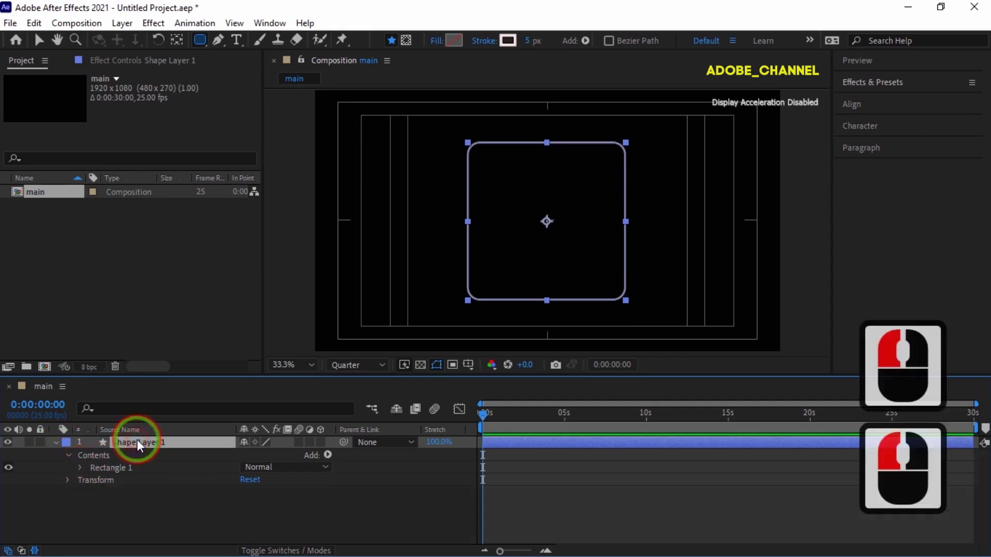
key(s)
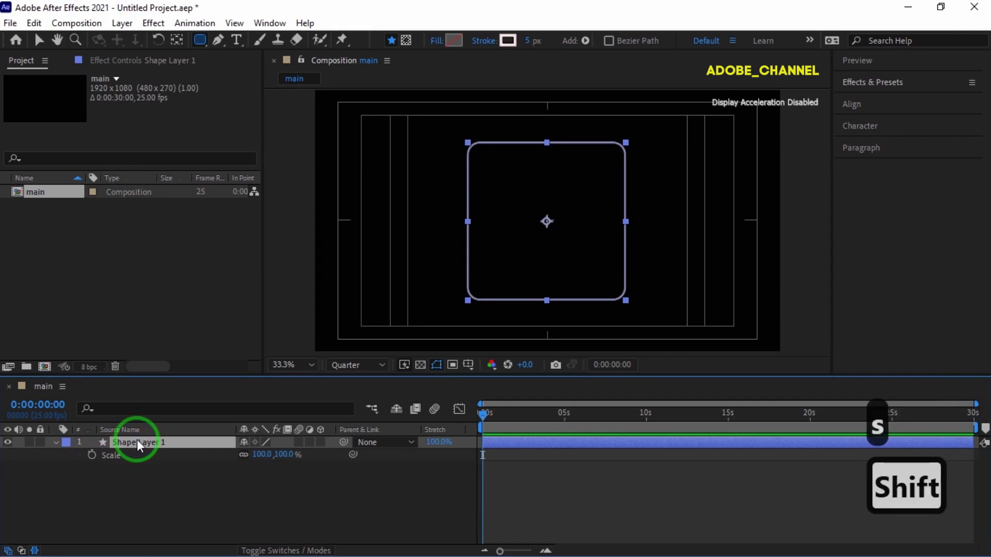
key(shift+r)
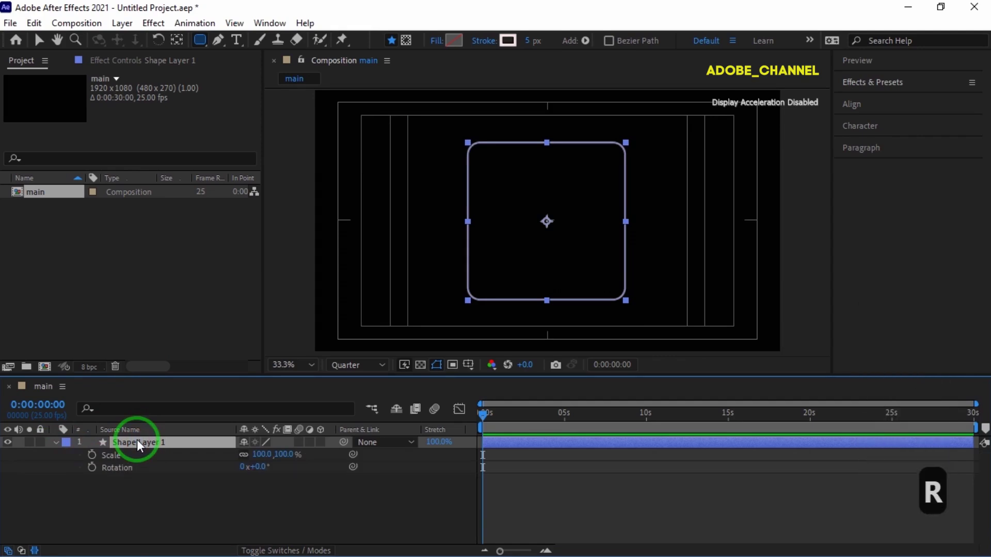
click(92, 455)
click(92, 467)
click(261, 455)
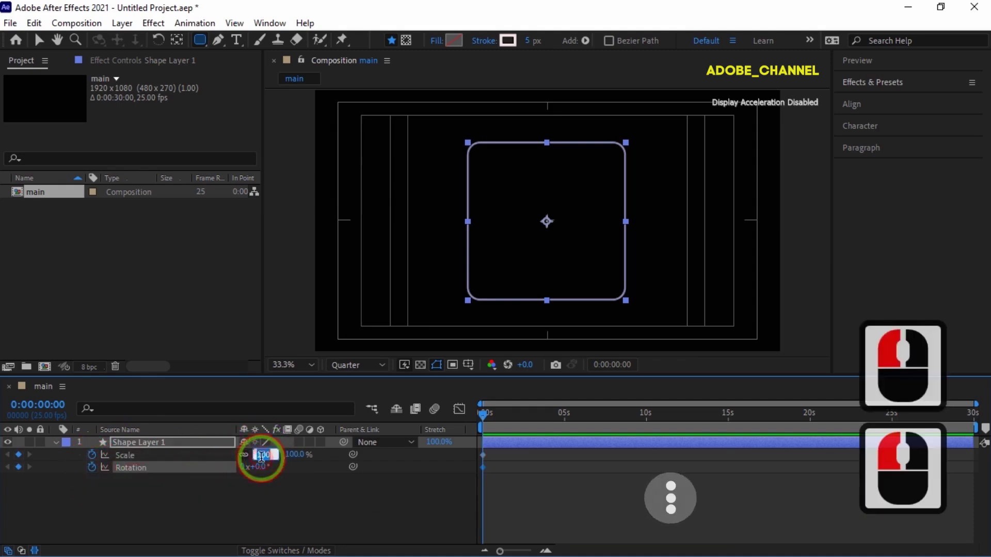
text(0)
key(Return)
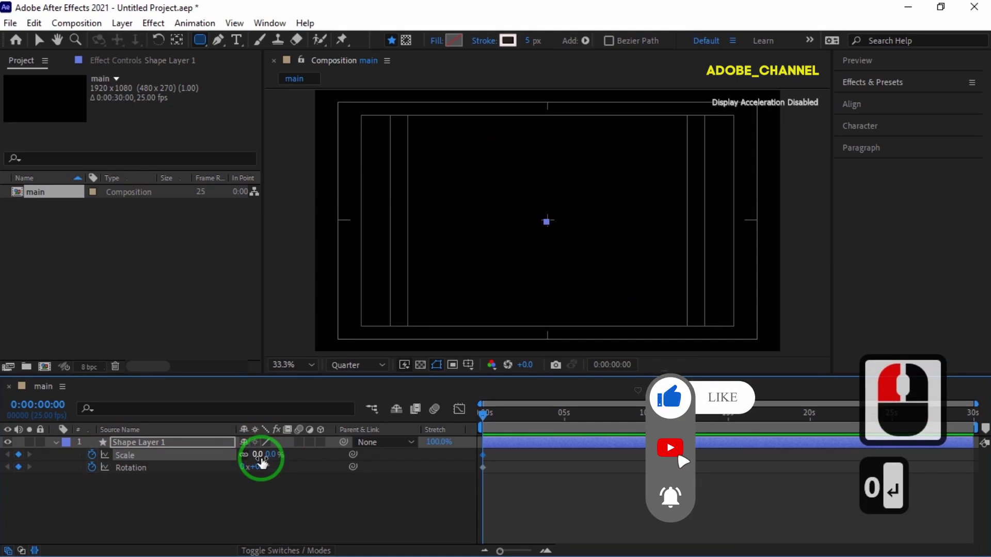
- Keyframe Shape Layer 1's scale at 100% at the 2-second mark
click(48, 405)
text(200)
key(Return)
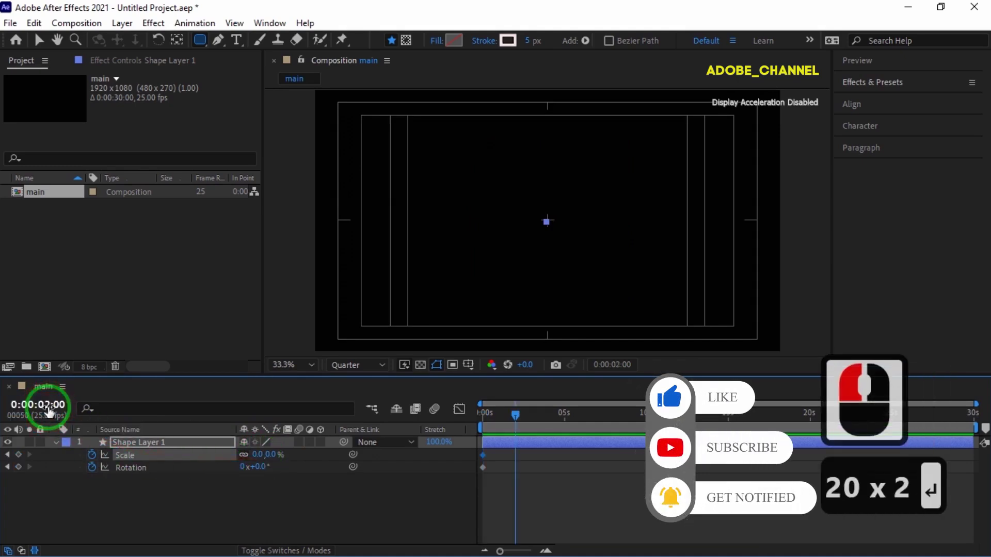
click(269, 454)
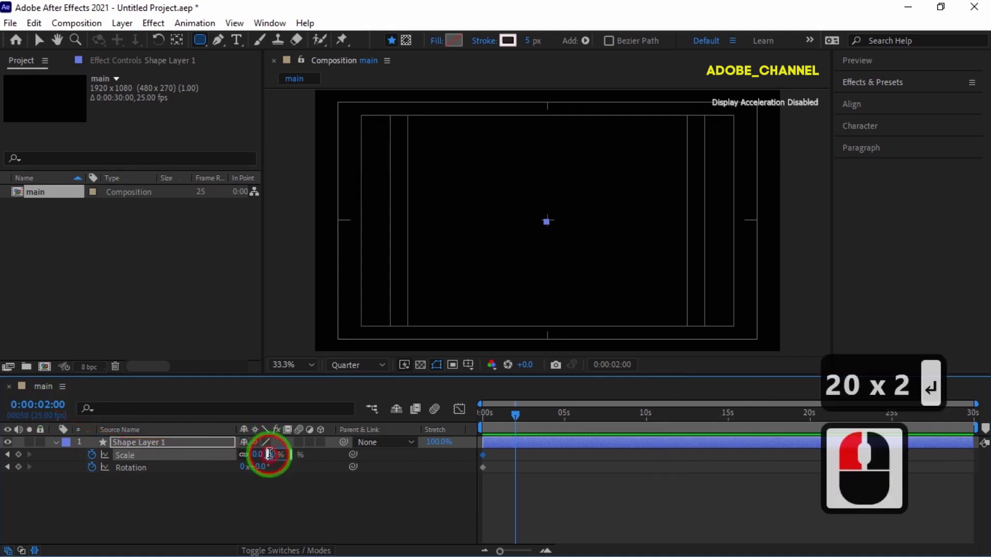
text(100)
key(Return)
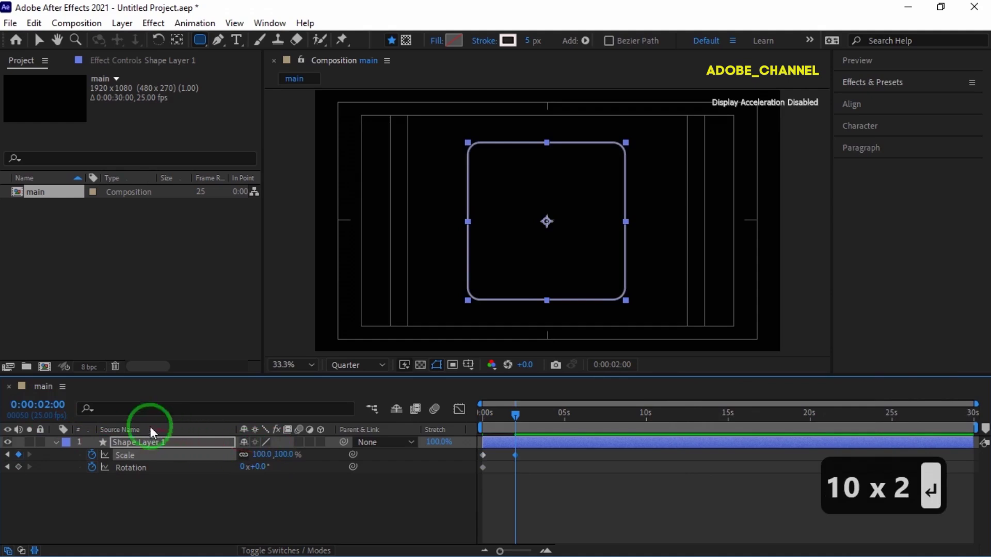
- Keyframe Shape Layer 1's rotation at 3 full revolutions at the 20-second mark
click(50, 405)
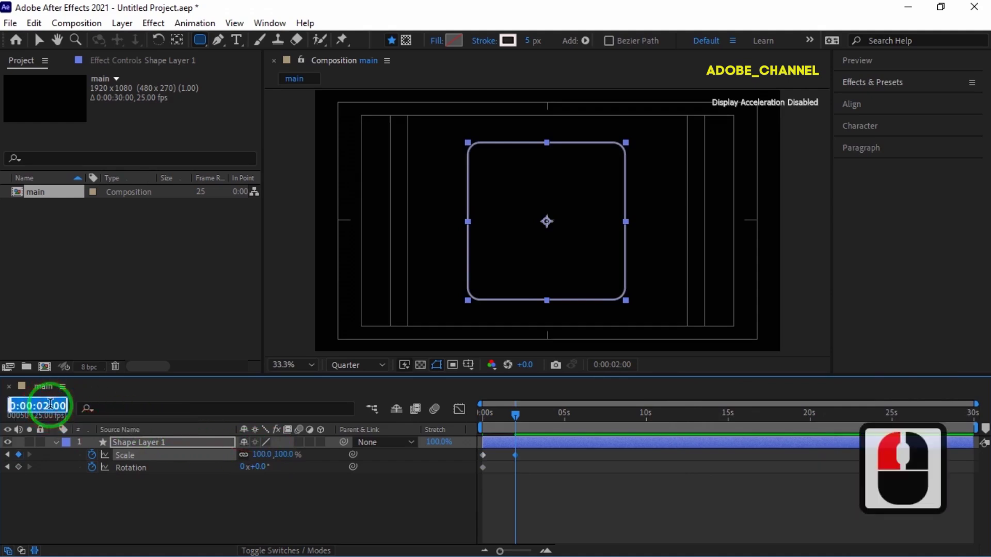
text(2000)
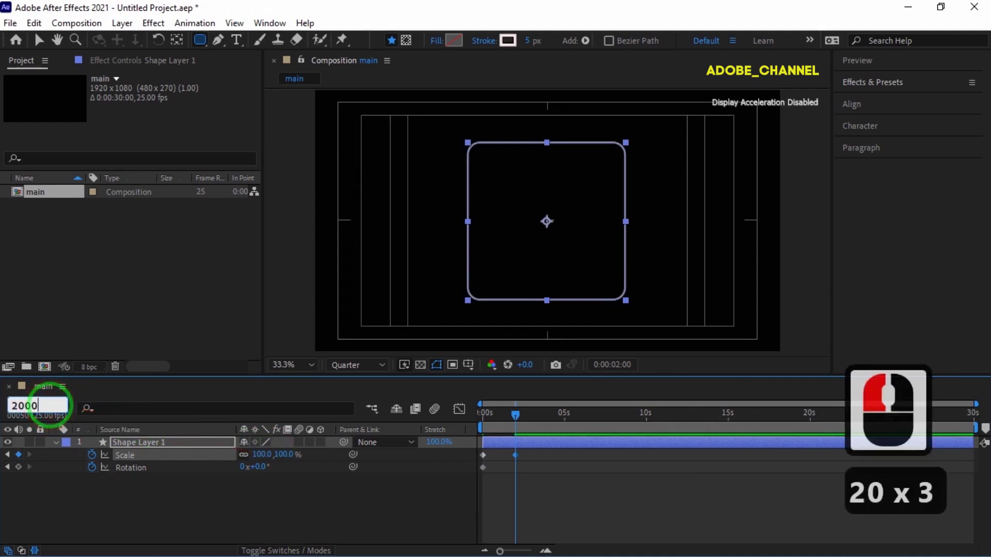
key(Return)
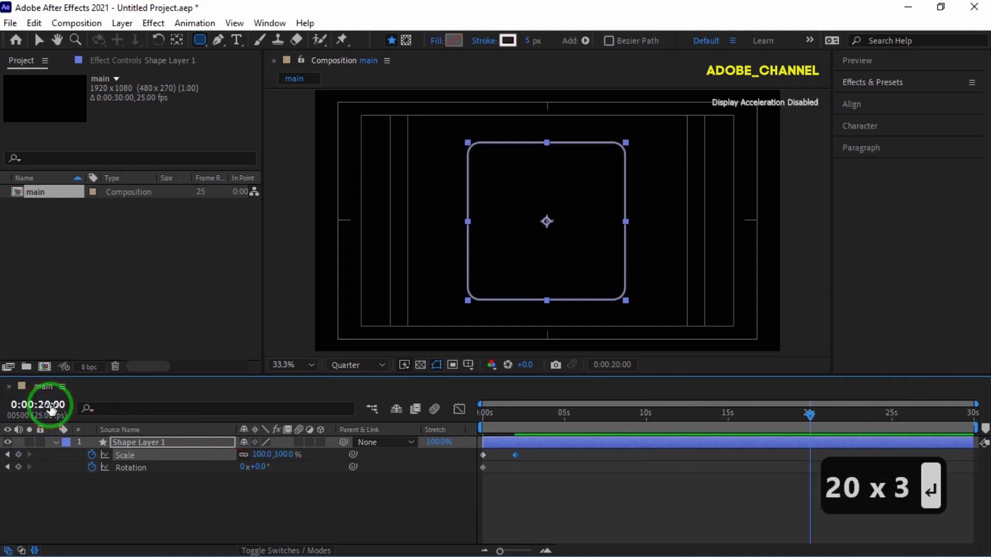
click(244, 467)
text(3)
key(Return)
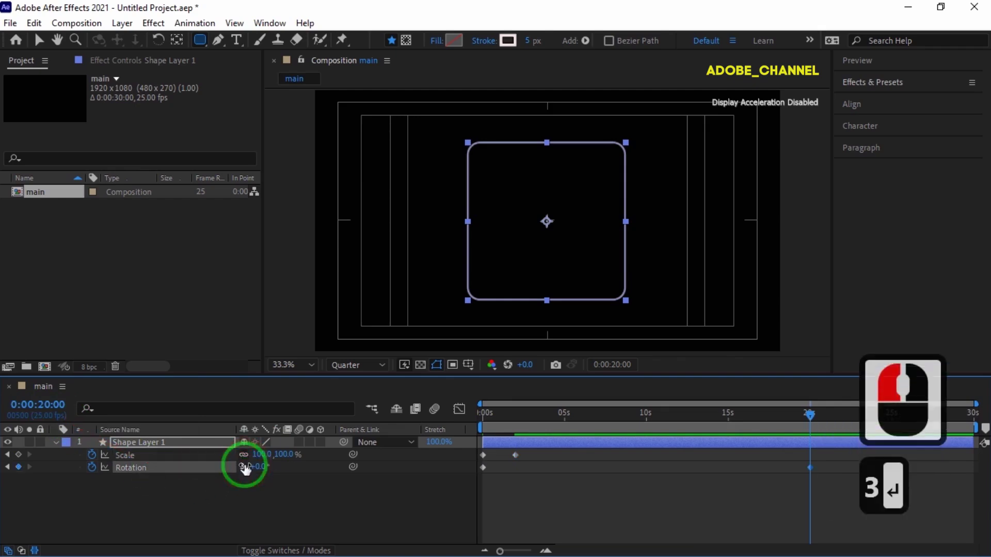
- Apply Easy Ease to all scale and rotation keyframes and return the current time to 0 seconds
drag(828, 452, 477, 475)
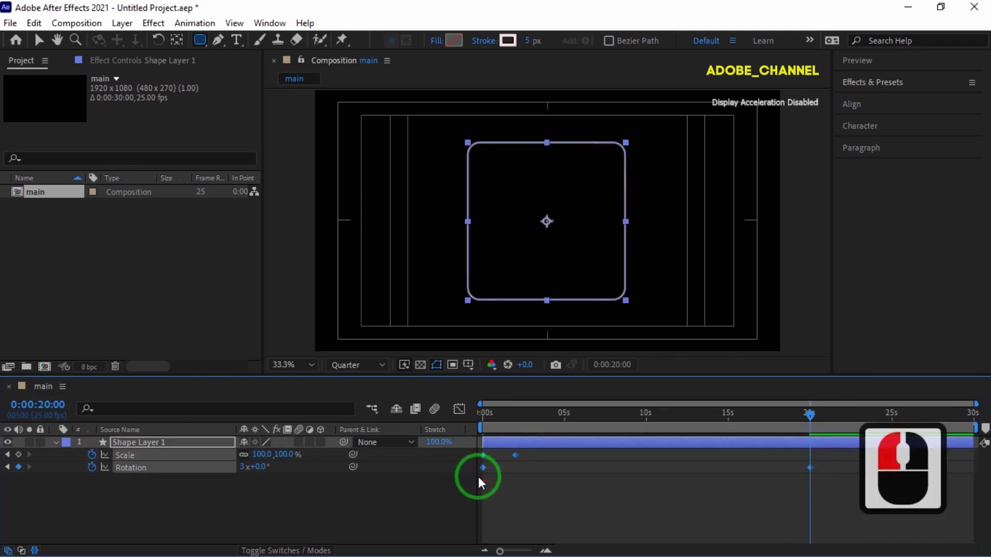
key(F9)
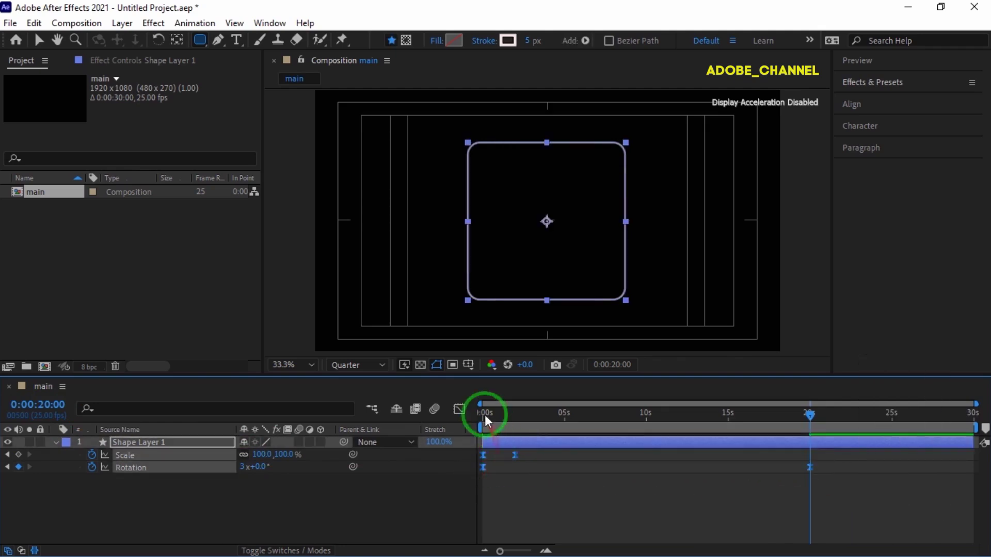
click(483, 410)
click(483, 412)
drag(498, 412, 458, 432)
click(904, 468)
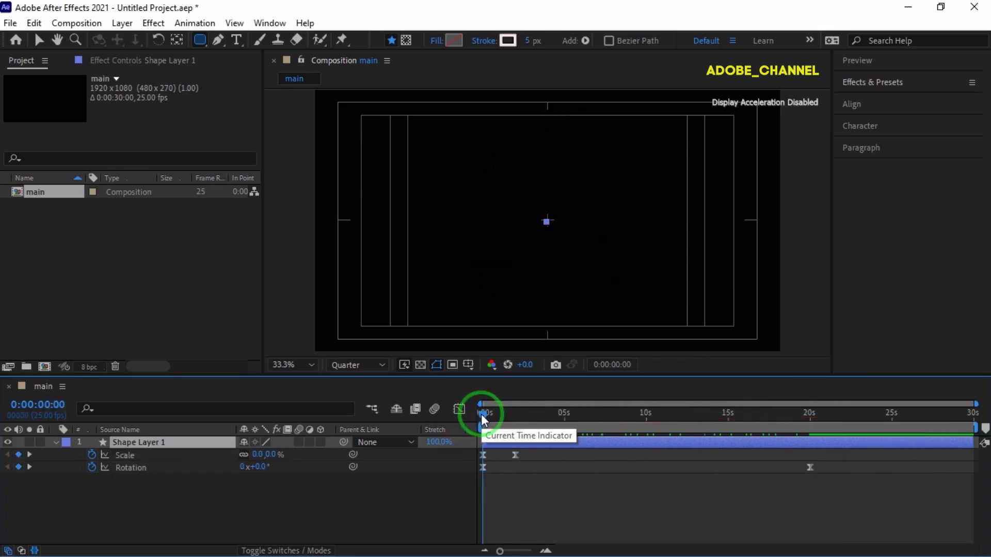
- Find the Echo effect from the Time category and apply it to Shape Layer 1
click(900, 83)
click(879, 99)
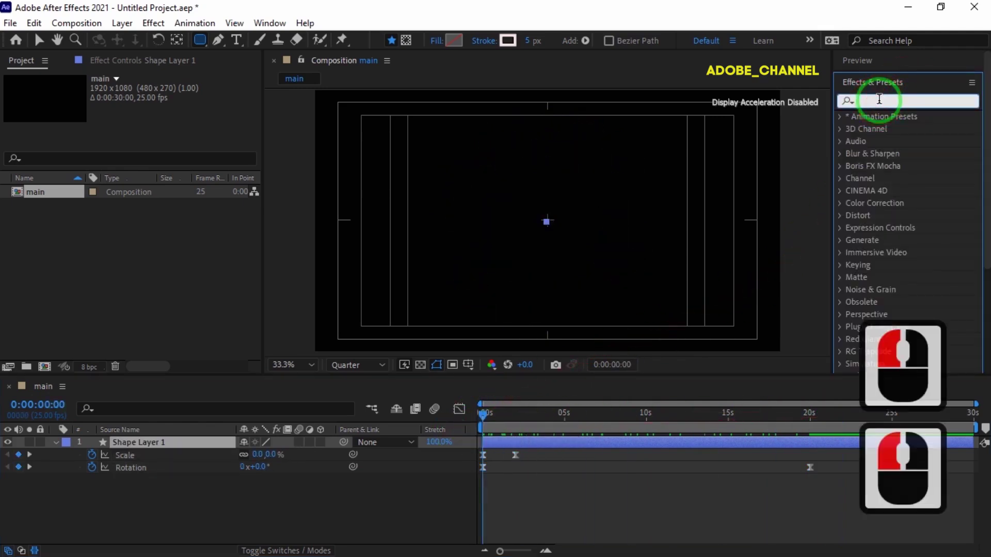
text(echo)
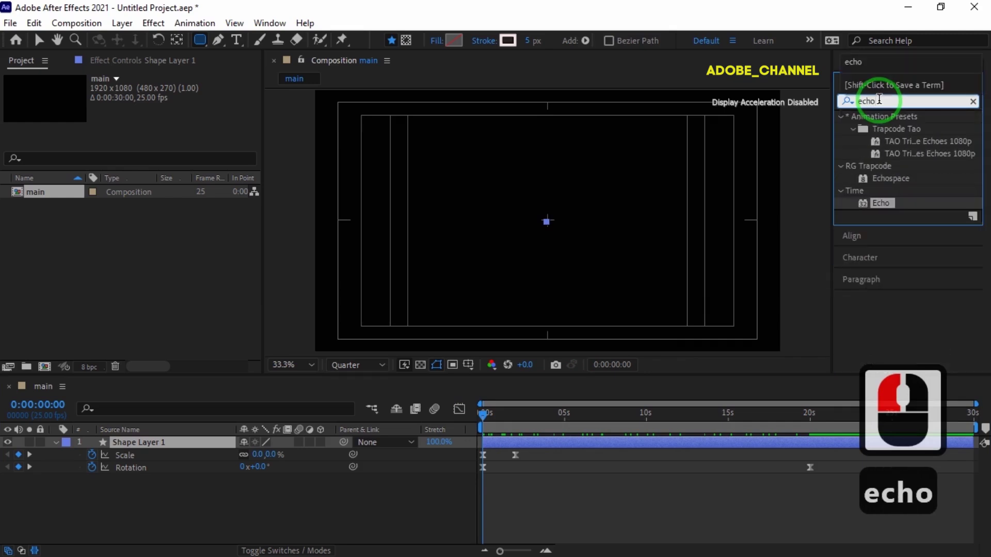
click(881, 203)
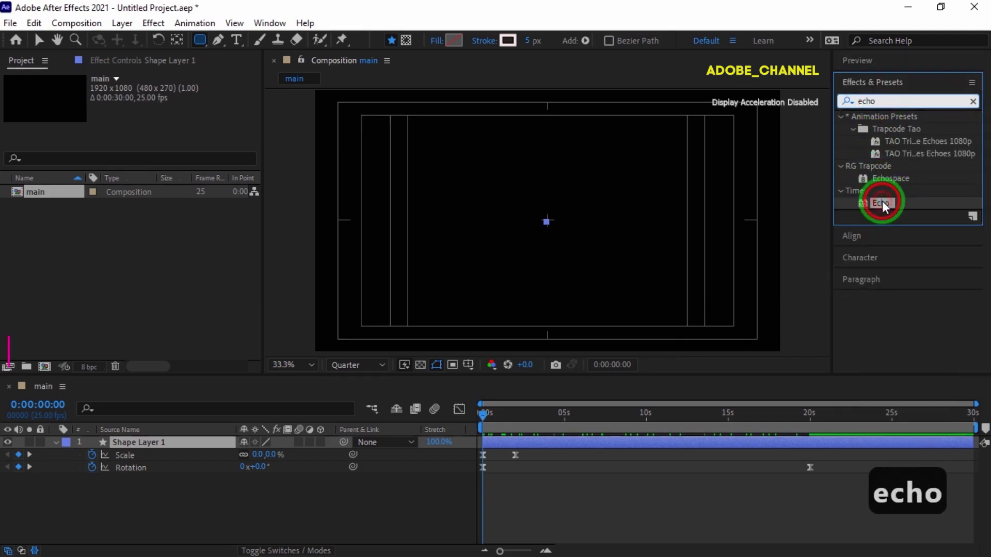
double_click(881, 203)
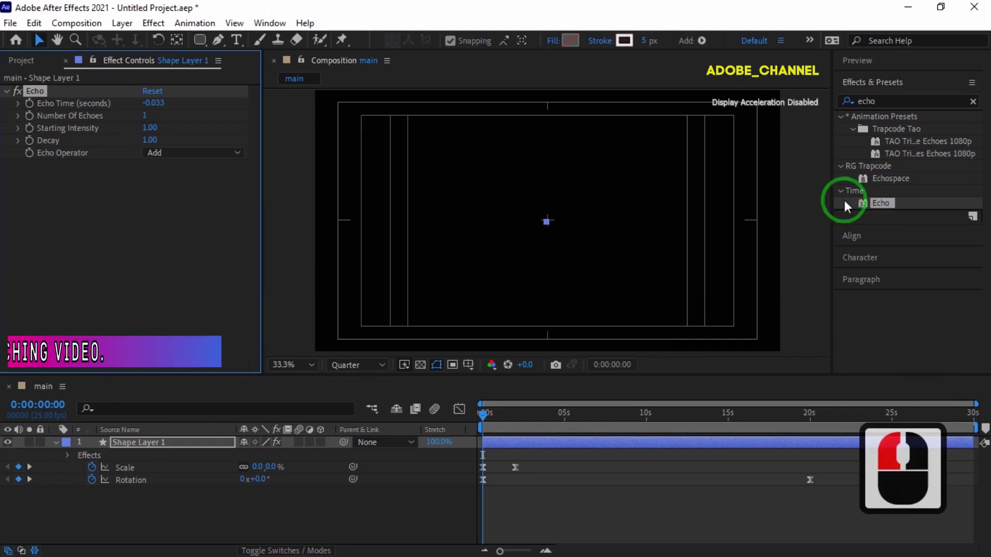
- Set the Echo effect's echo time to -0.1 seconds and its number of echoes to 100
click(153, 103)
text(-)
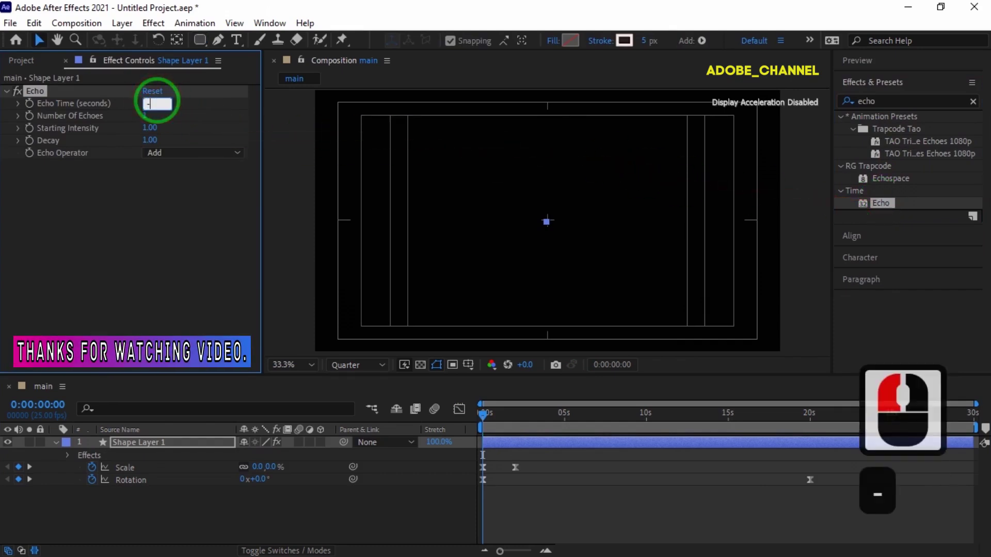
text(0.1)
key(Return)
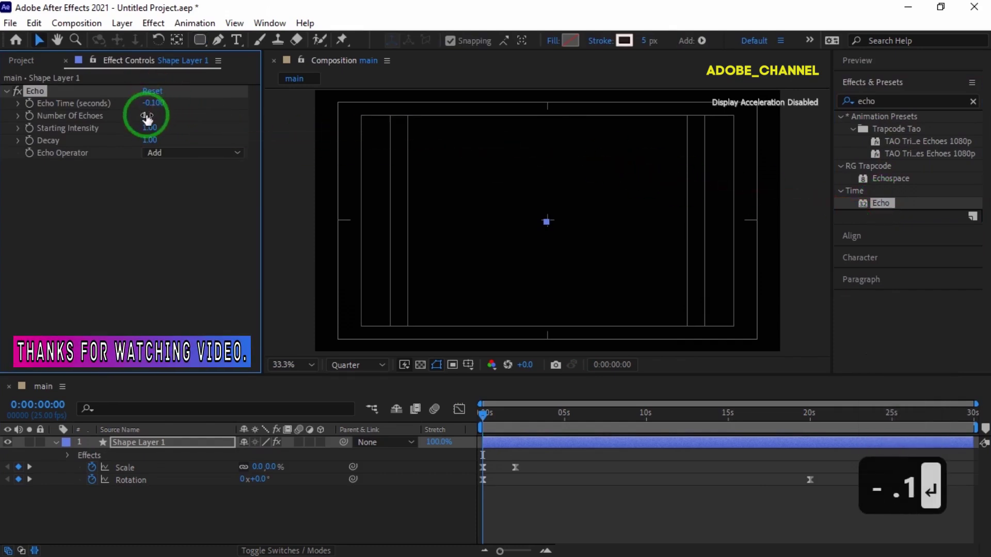
click(147, 115)
text(1)
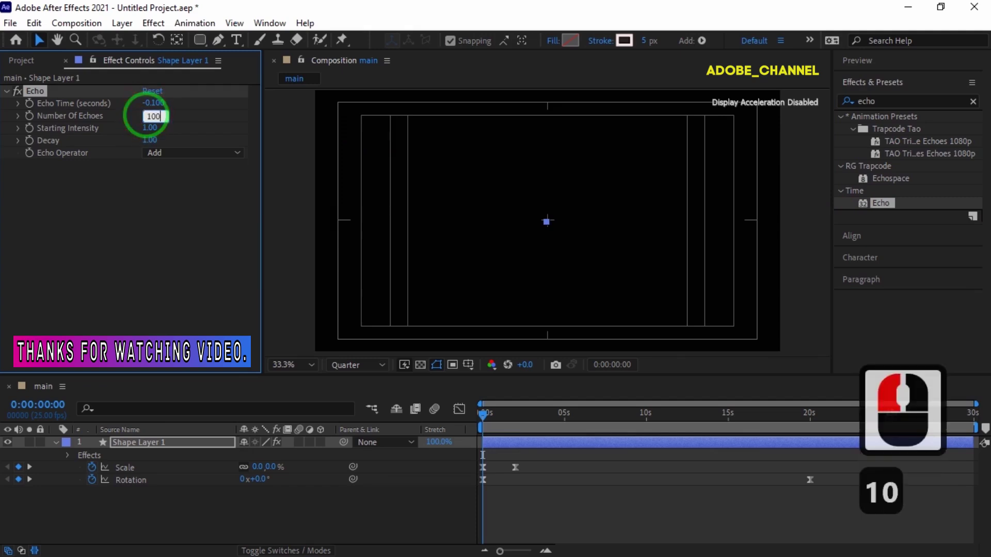
text(00)
key(Return)
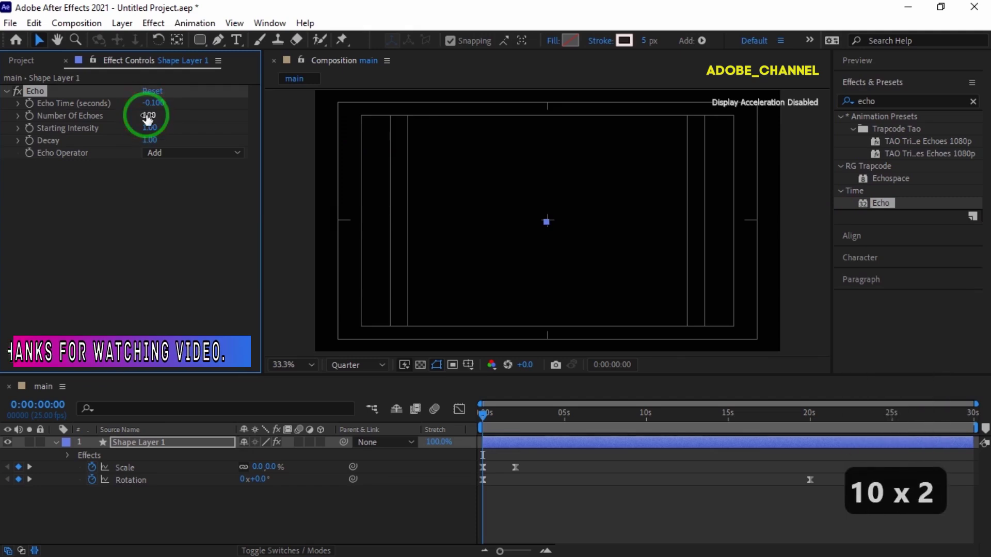
- Turn off the Title/Action Safe overlay in the composition view, keeping the current time at 0 seconds
click(462, 367)
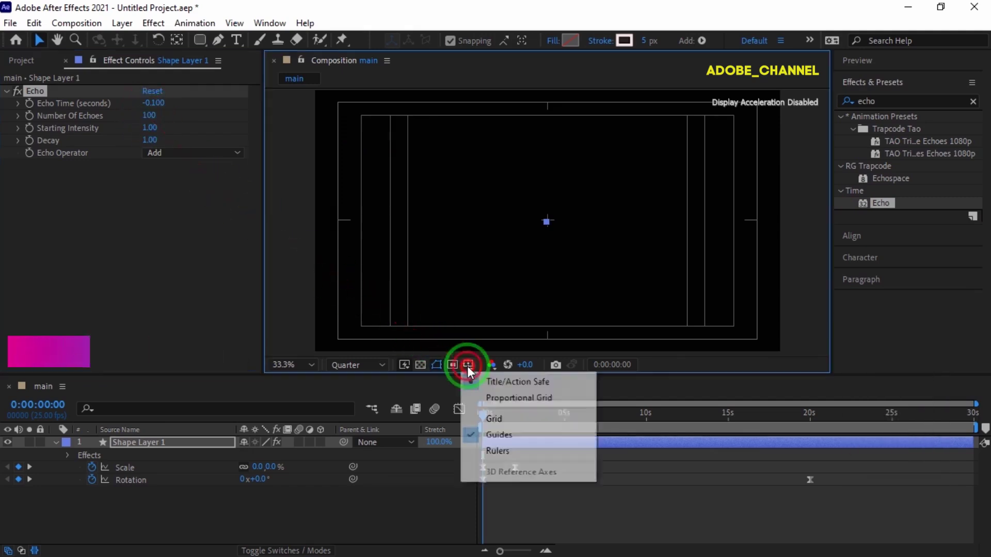
click(509, 383)
mouse_move(484, 417)
mouse_down()
mouse_move(611, 427)
mouse_move(469, 428)
mouse_up()
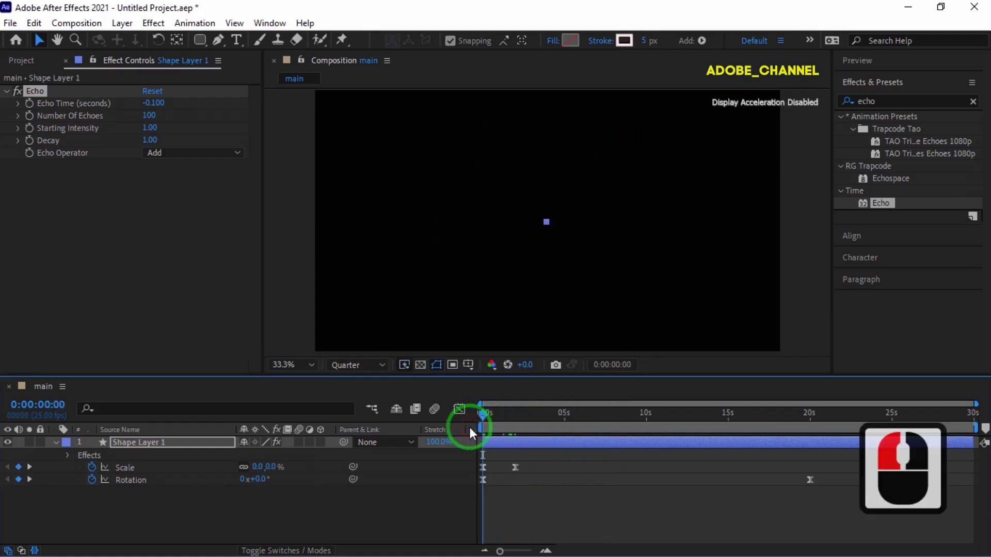
- Find the 4-Color Gradient effect from the Generate category and apply it to Shape Layer 1
click(902, 101)
drag(901, 101, 818, 103)
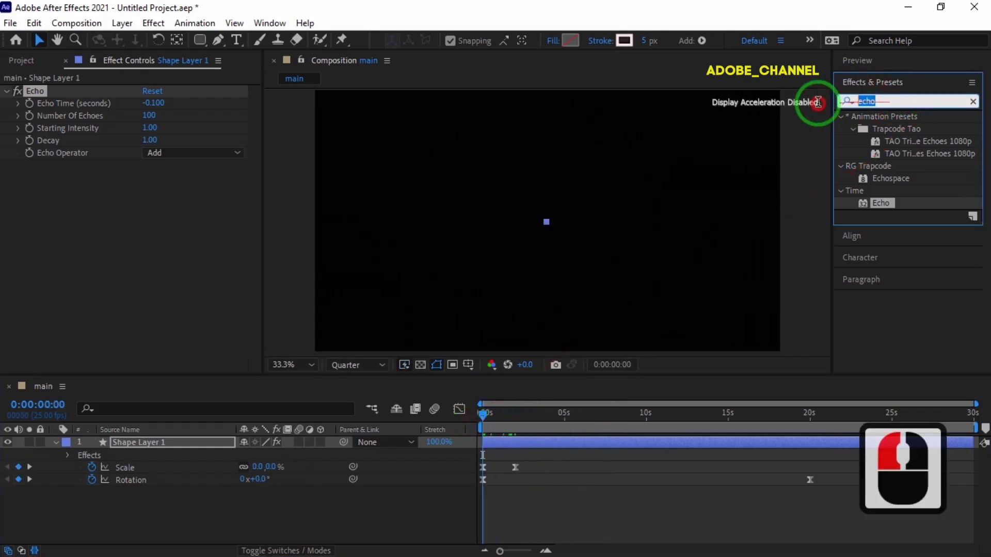
text(4-)
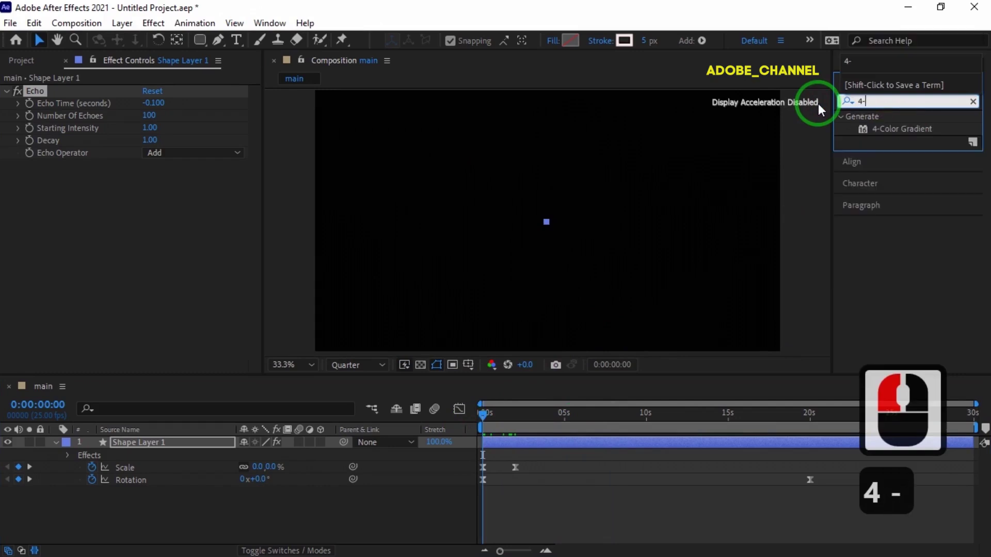
click(901, 129)
double_click(901, 129)
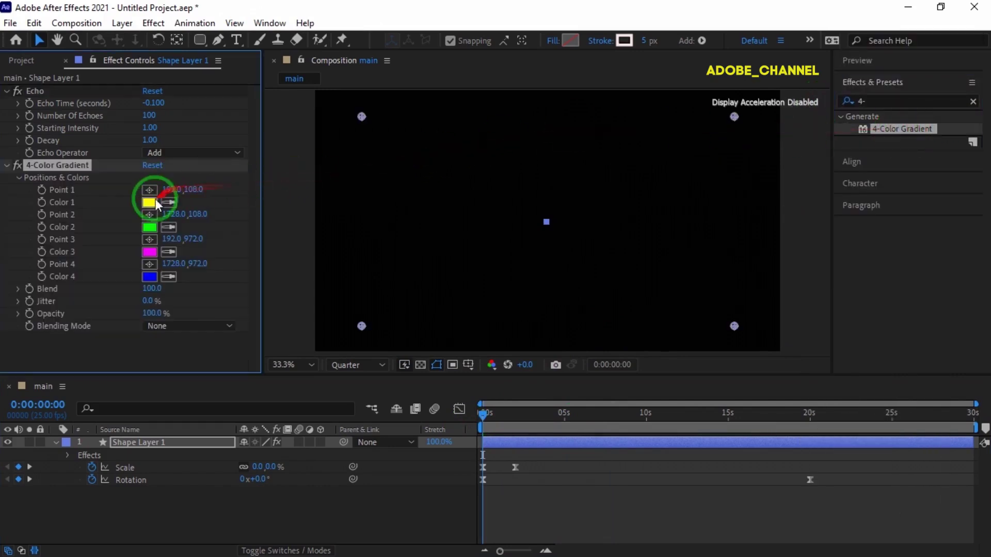
- Set Color 1 of the 4-Color Gradient to F40AE6
click(150, 203)
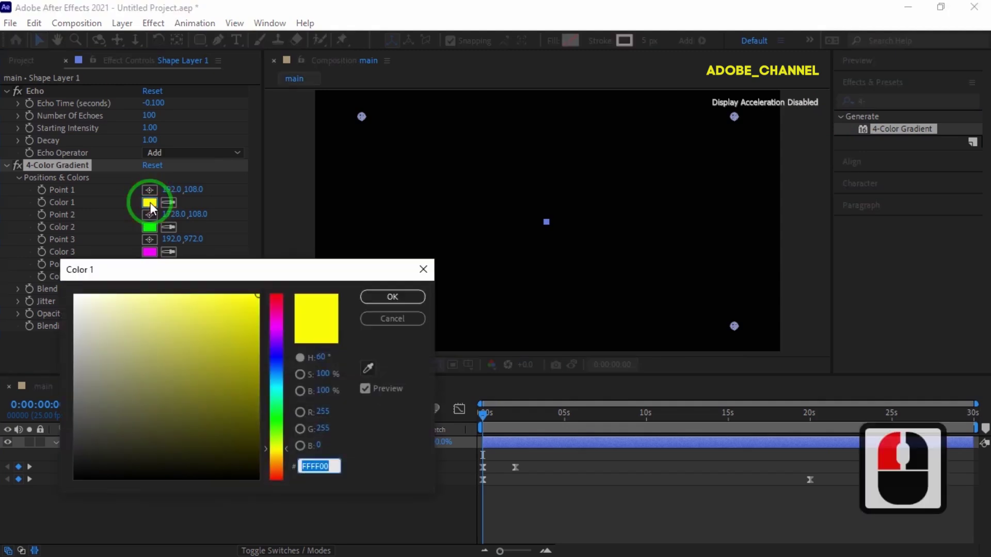
text(f40a)
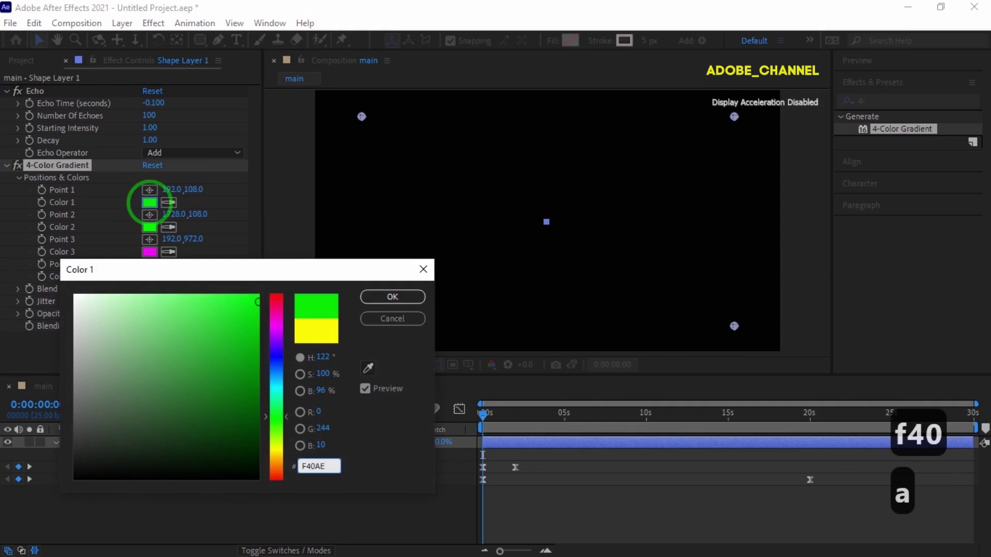
text(e6)
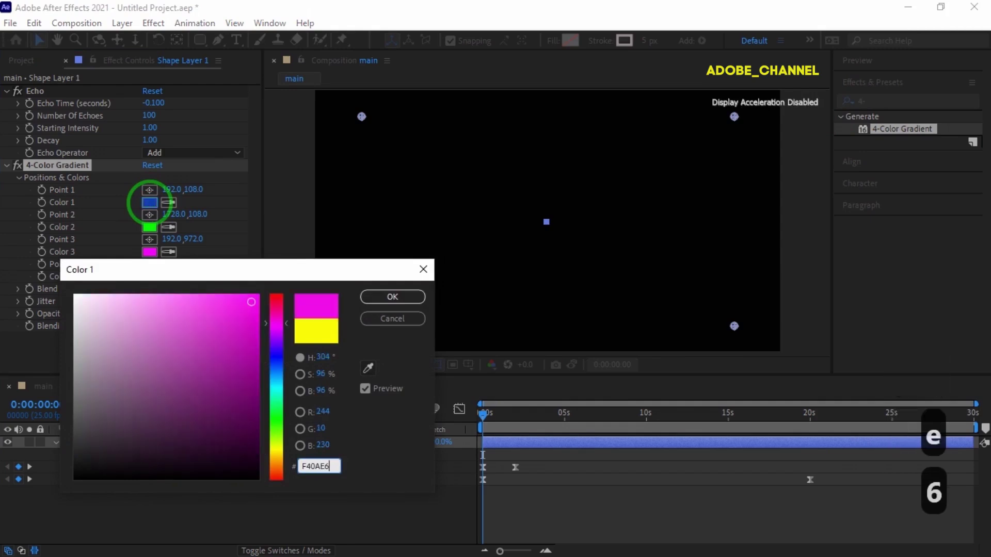
key(Return)
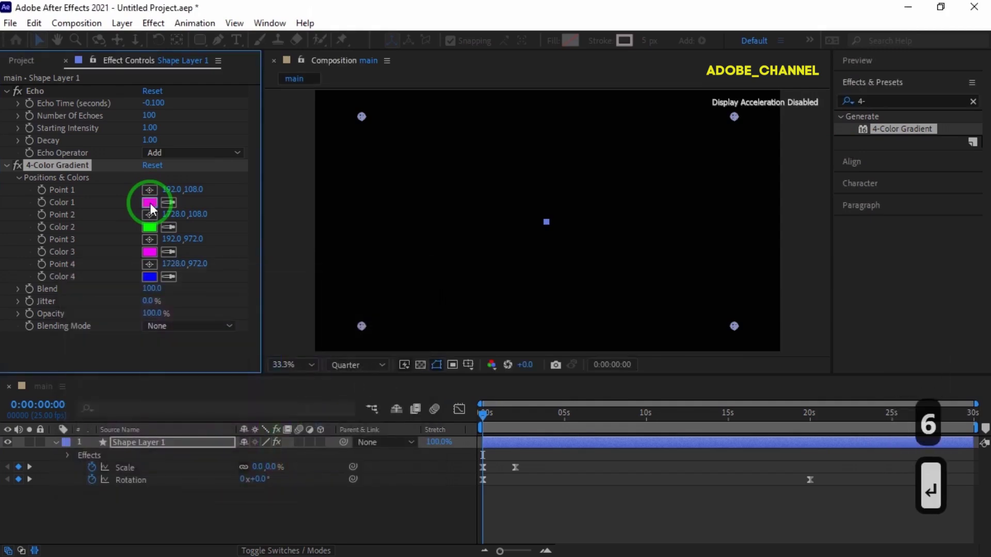
- At about 14:18, place gradient Point 1 inside the ring at about 1113, 696 and Point 2 beyond its lower-left edge at about 540, 909
drag(484, 414, 724, 432)
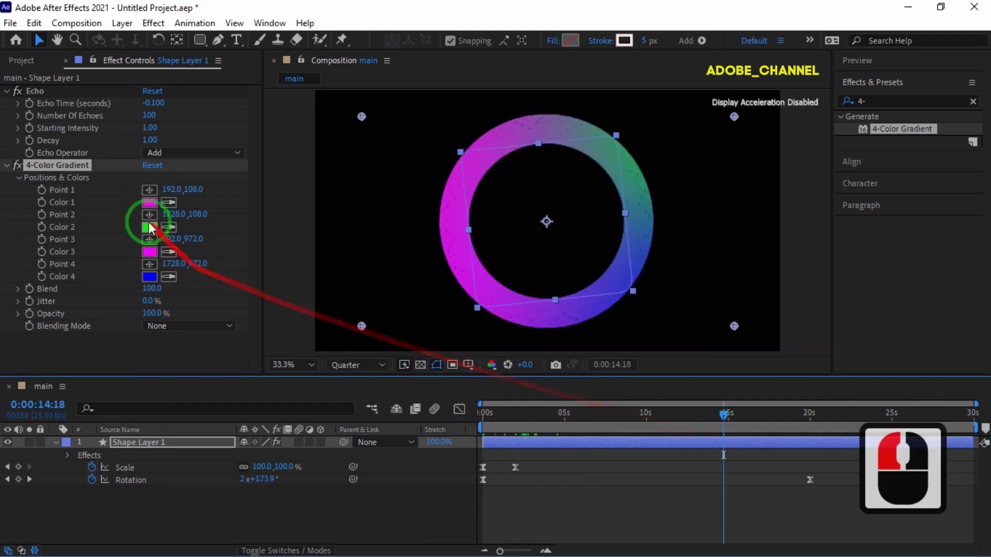
click(149, 190)
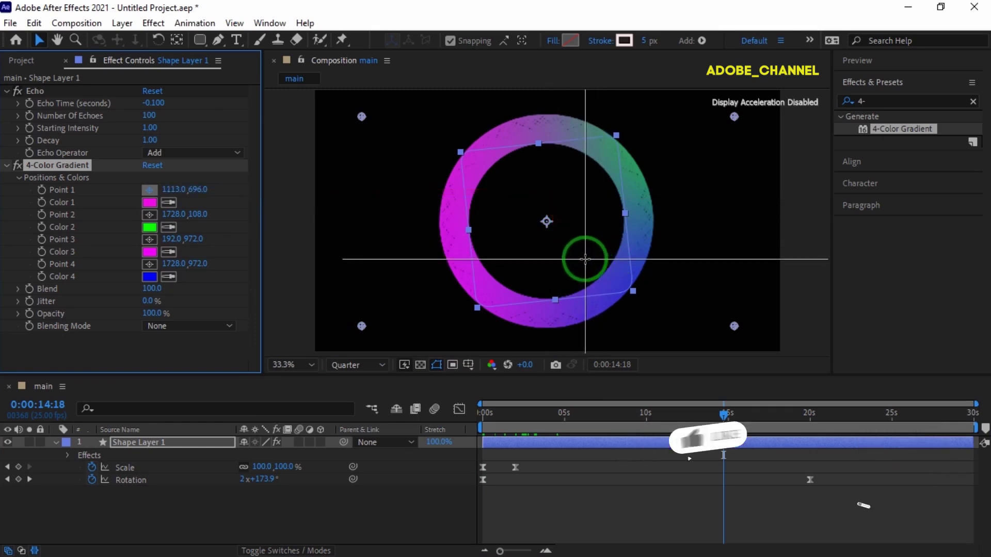
click(585, 259)
click(150, 215)
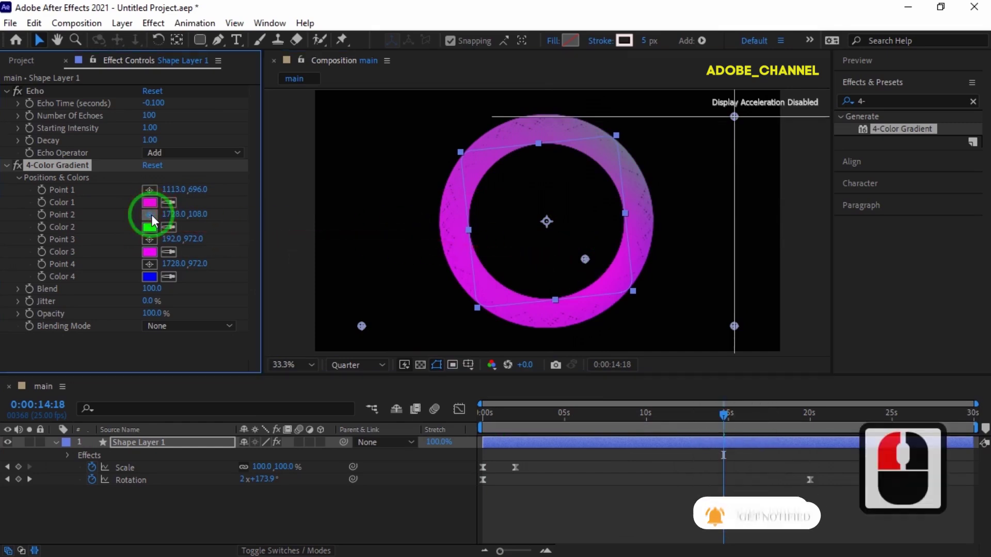
click(445, 310)
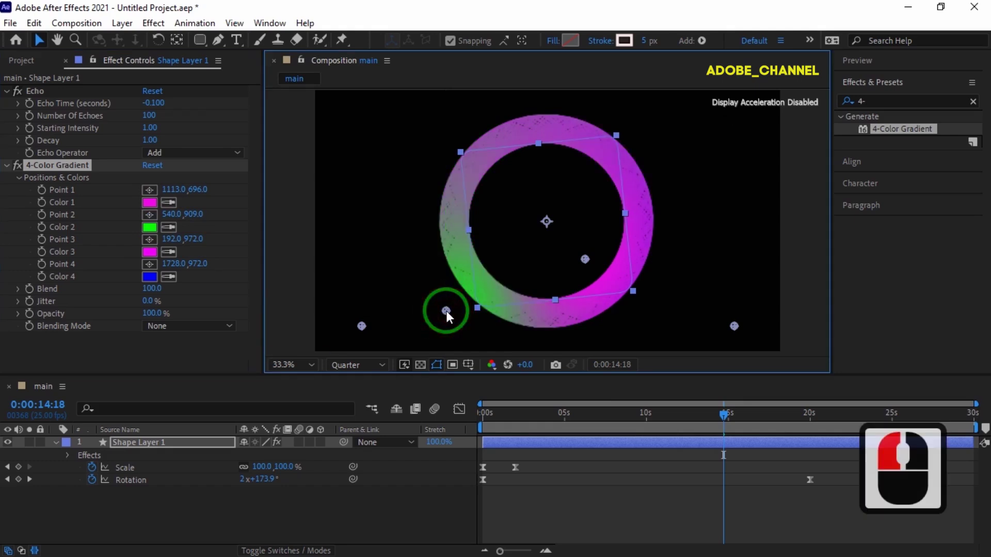
- Change Color 3 of the 4-Color Gradient to red, FF002A
click(150, 252)
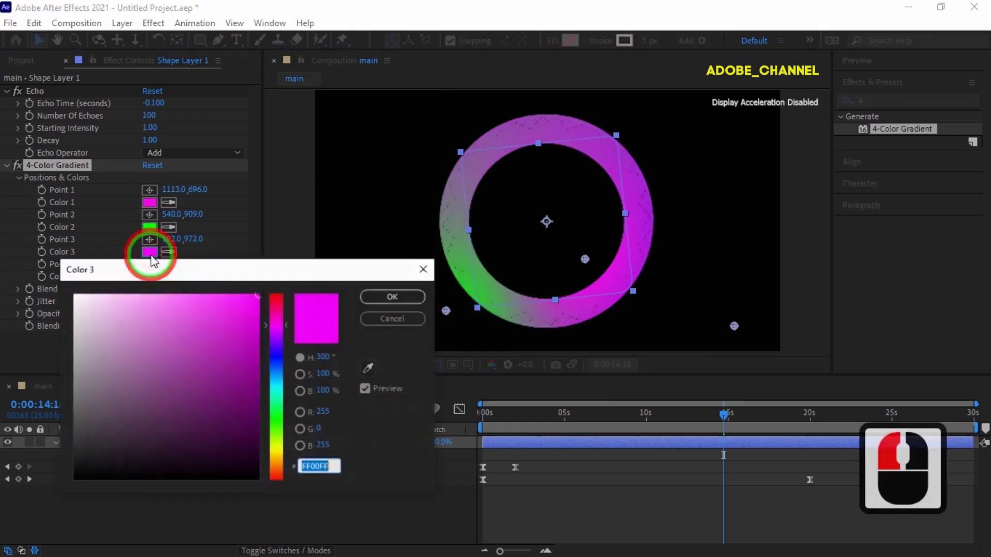
click(278, 300)
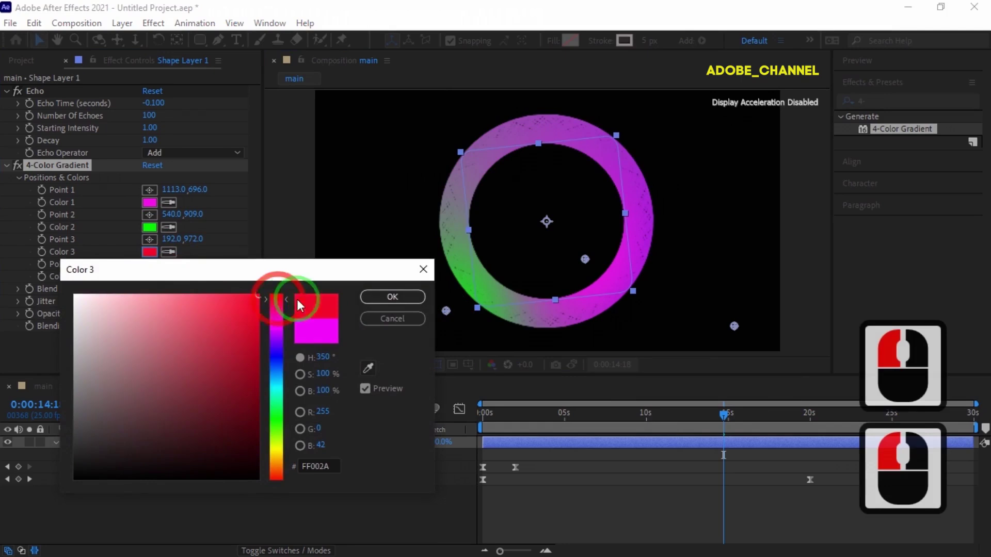
click(390, 299)
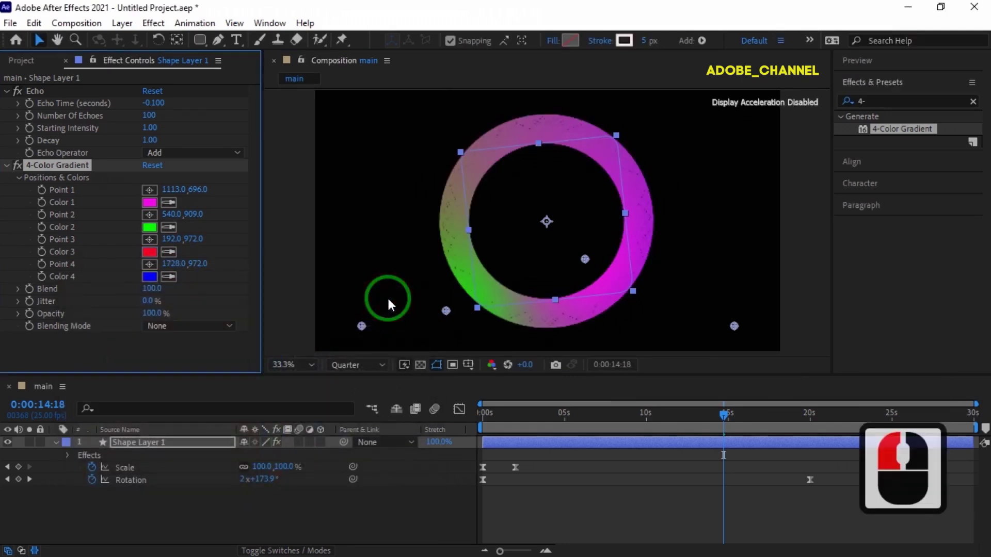
- Place gradient Point 3 inside the ring's upper-left at about 801, 399 and Point 4 beyond its upper-right edge at about 1365, 132
click(150, 241)
click(462, 155)
drag(470, 156, 509, 187)
click(509, 187)
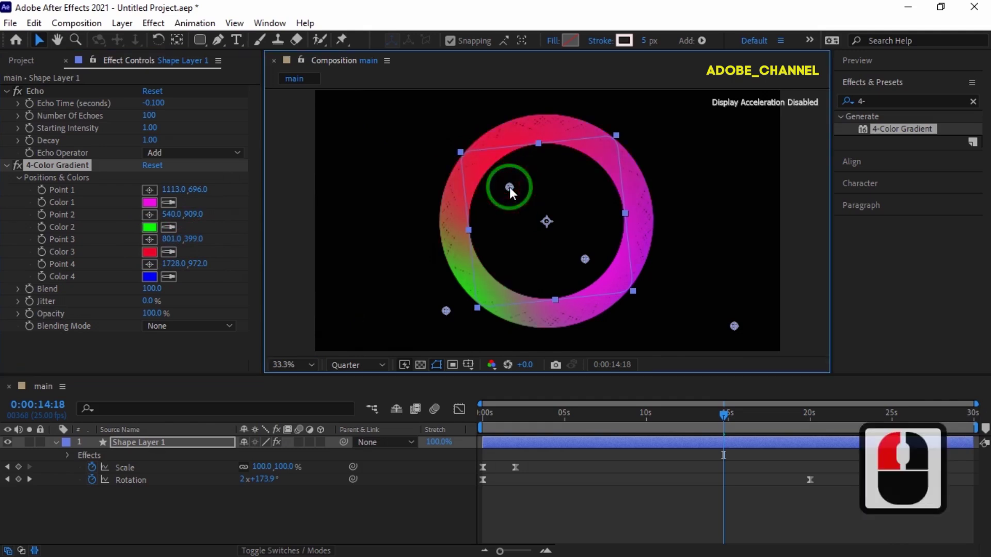
click(149, 264)
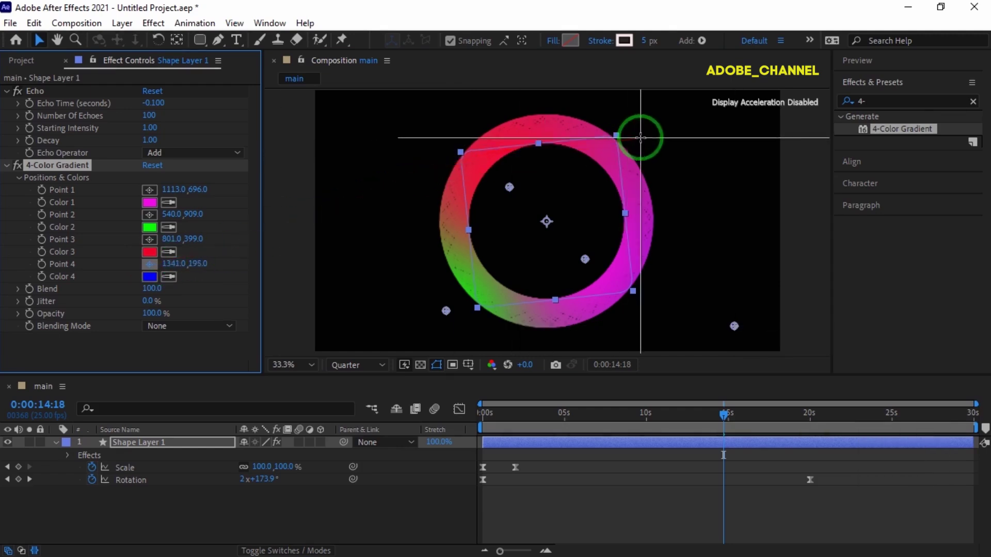
click(646, 122)
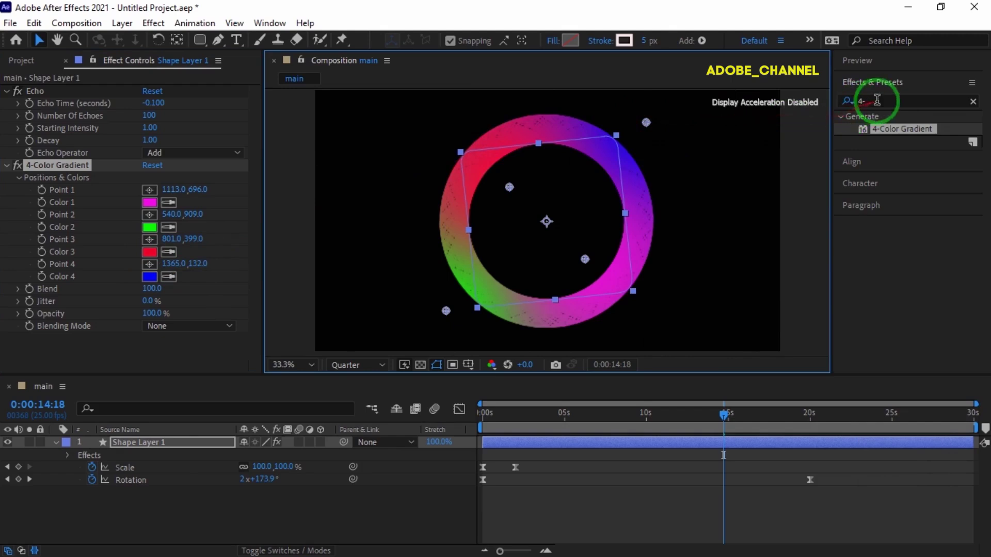
- Find the Glow effect from the Stylize category and apply it to Shape Layer 1
click(838, 103)
text(glow)
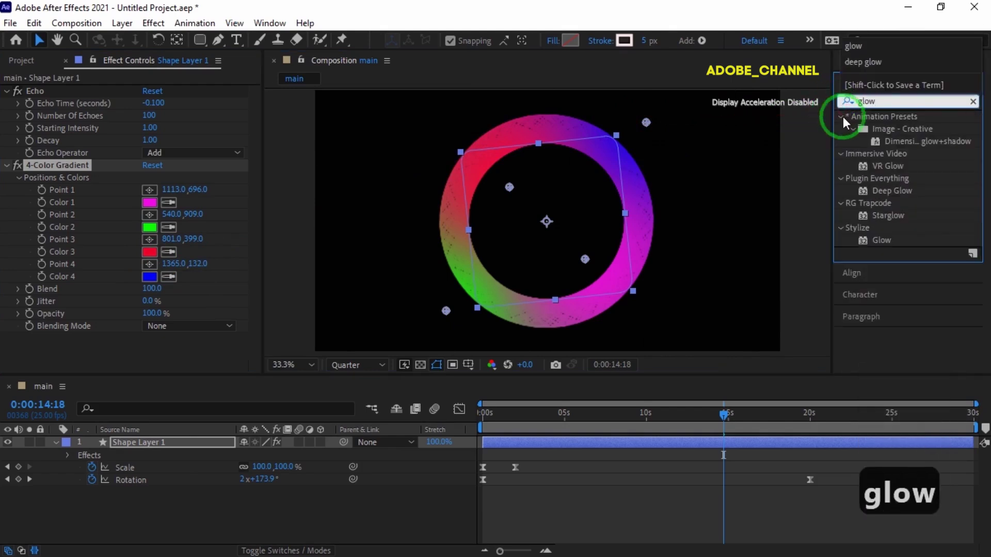
double_click(878, 239)
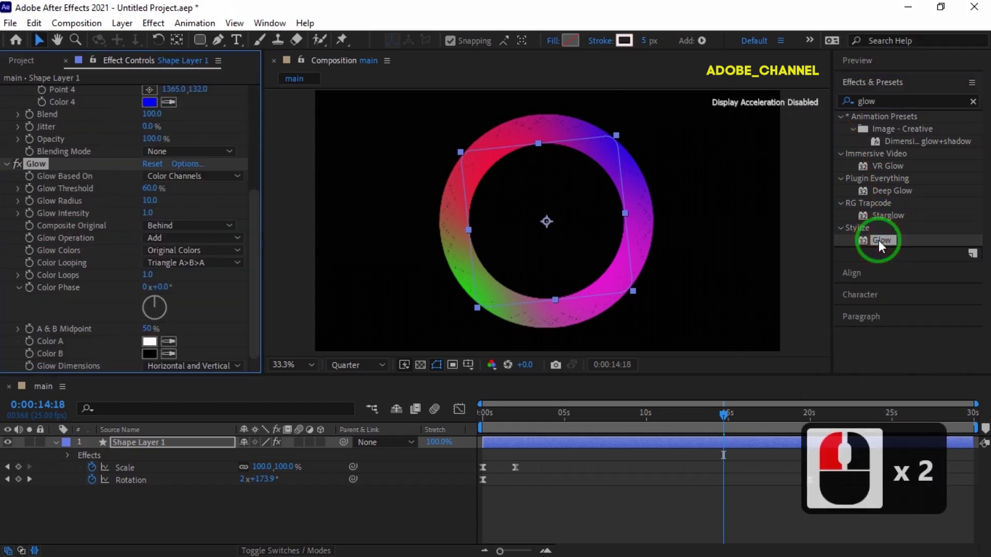
- Set the Glow effect's threshold to 90%, its radius to 50 and its intensity to 0.8
click(147, 187)
text(90)
key(Return)
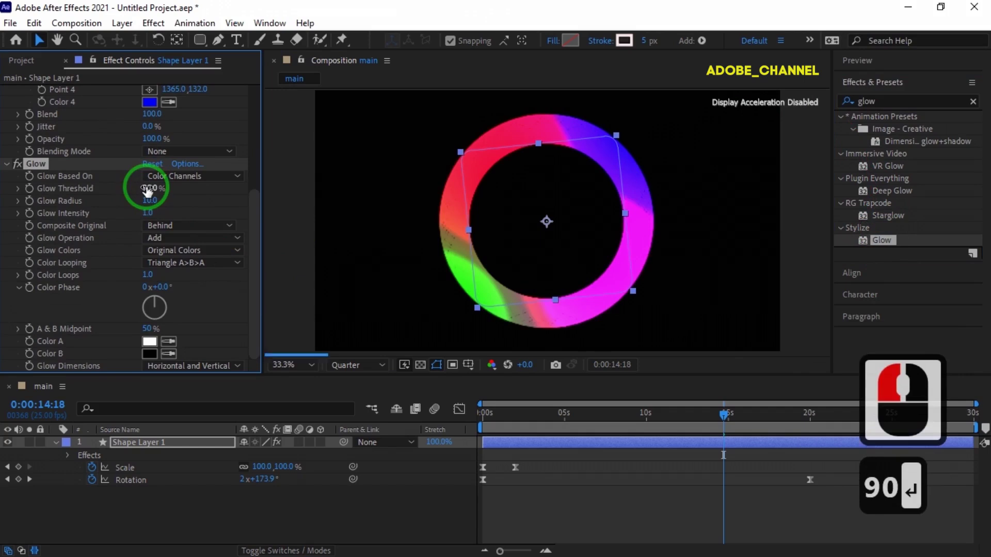
click(150, 202)
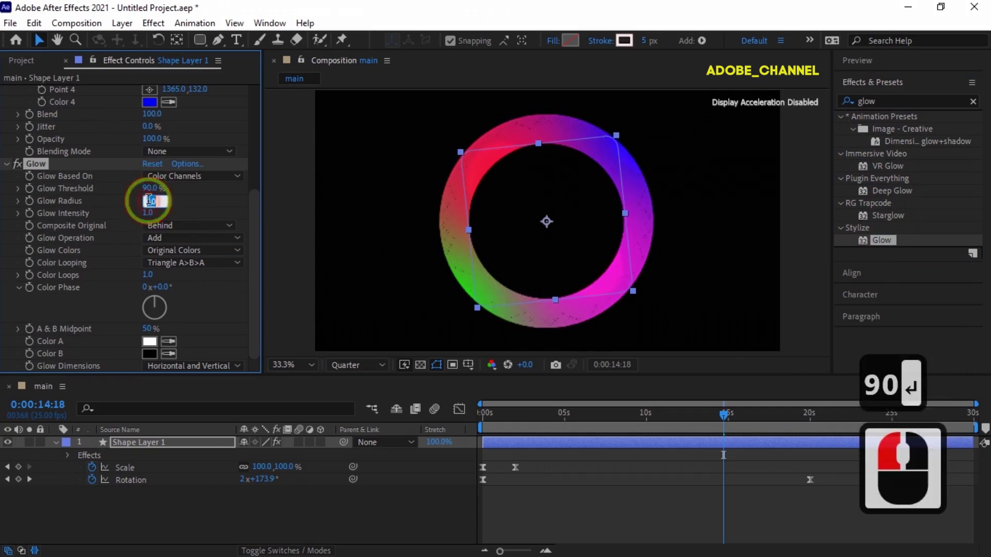
text(50)
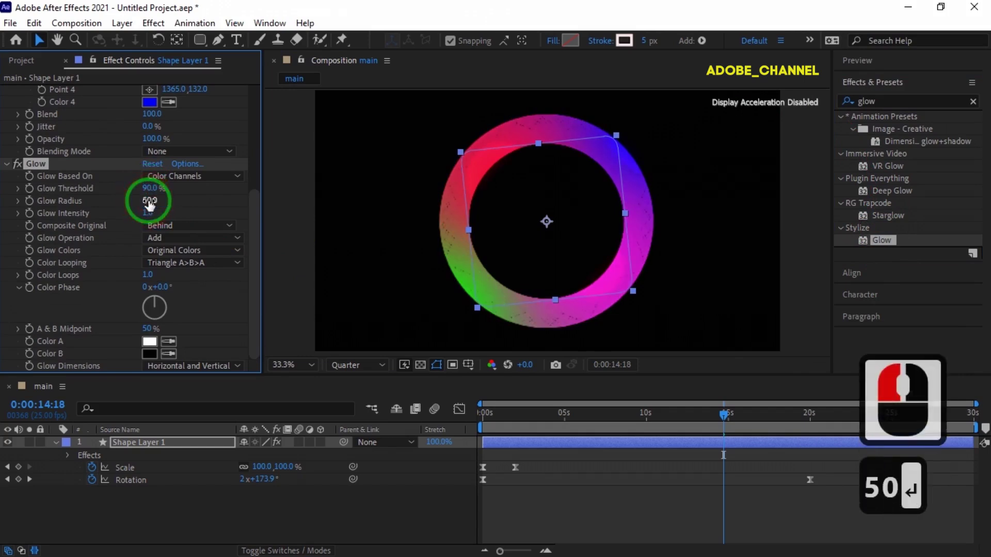
click(148, 213)
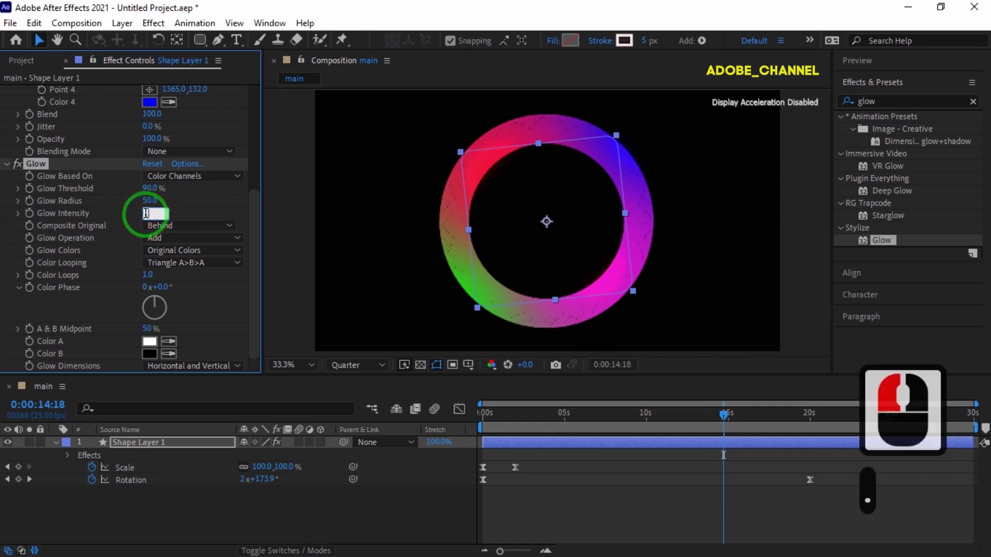
key(Return)
- Add an adjustment layer to the main composition and apply the Curves effect from Color Correction to it
right_click(210, 500)
mouse_move(265, 326)
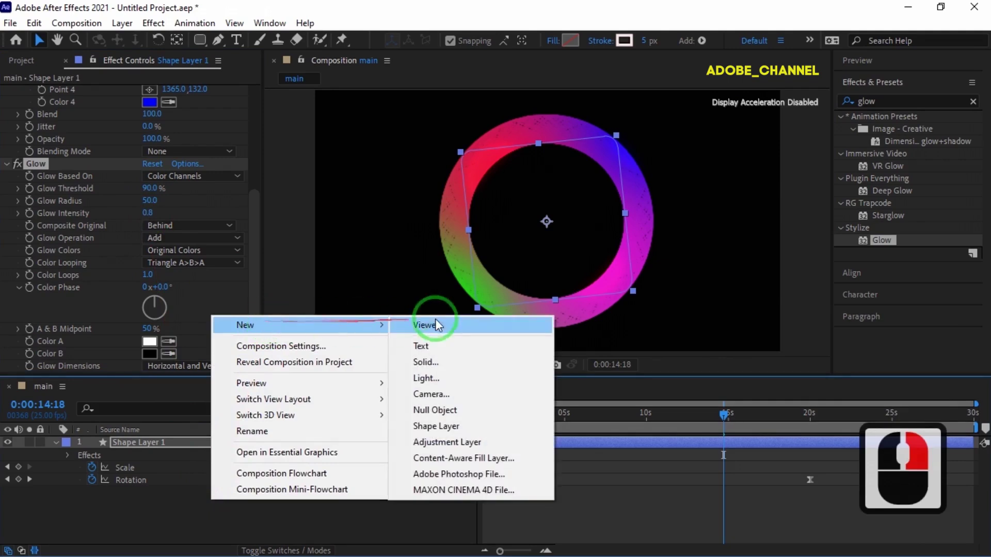
click(447, 442)
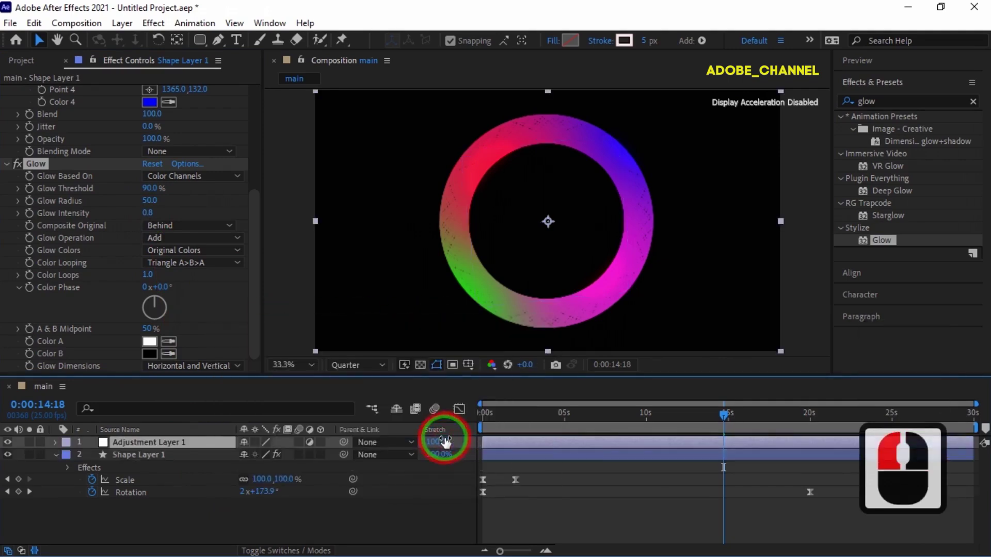
drag(885, 100, 841, 109)
text(curv)
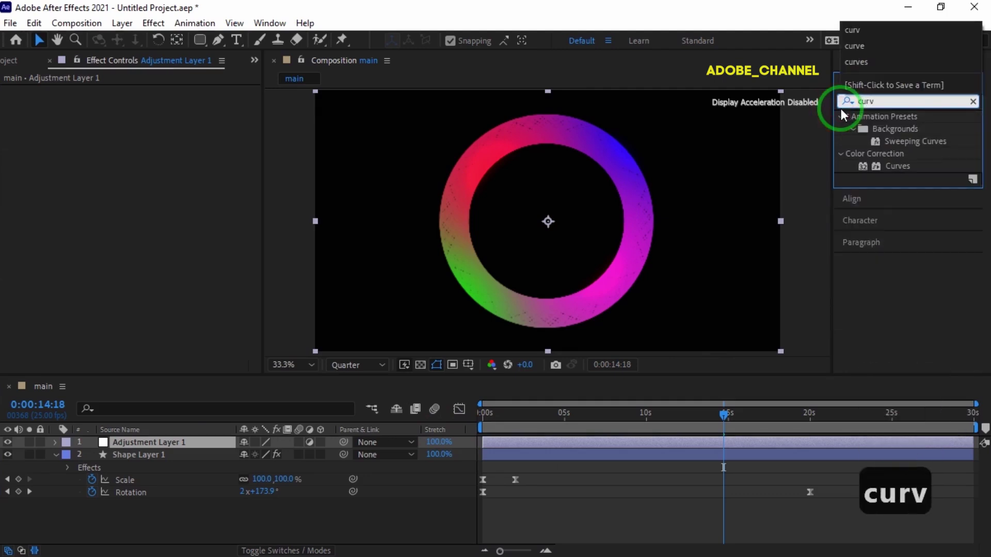
double_click(893, 163)
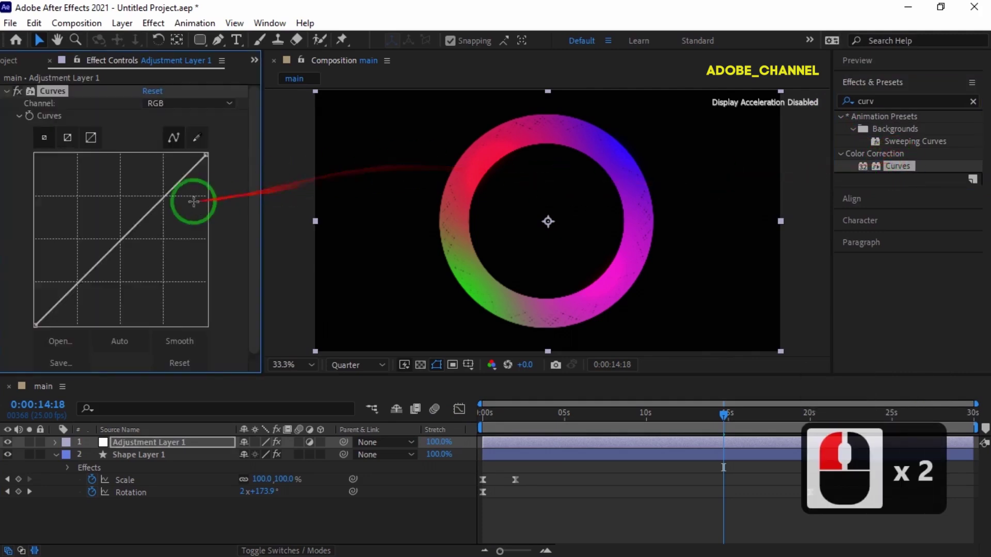
- Darken the adjustment layer's RGB curve by pulling one point in the highlights and one in the shadows below the diagonal
drag(163, 196, 172, 205)
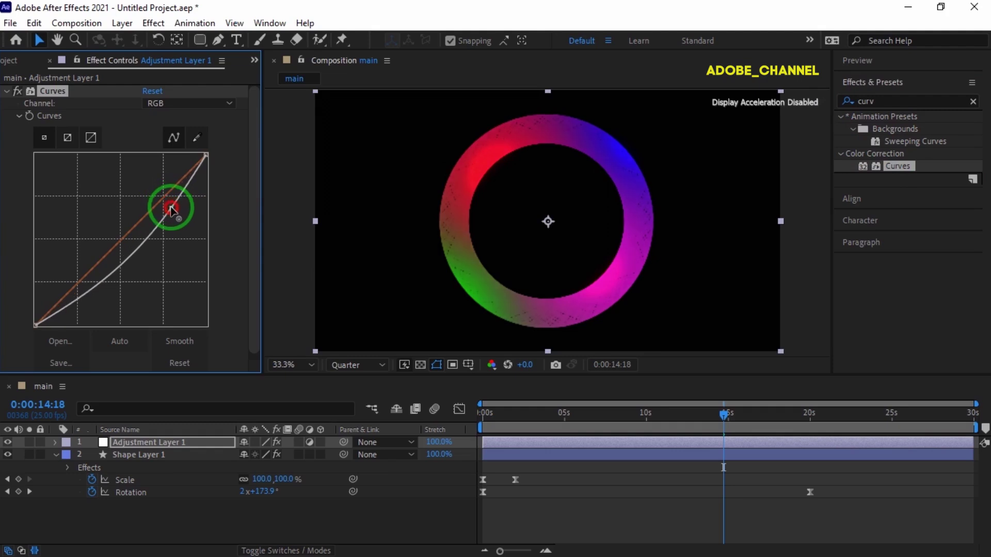
click(120, 282)
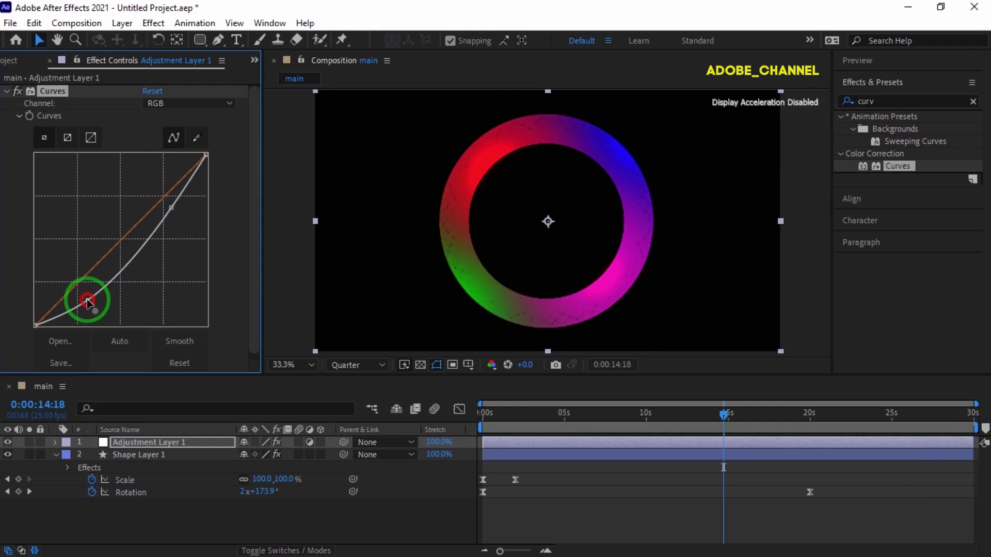
click(171, 206)
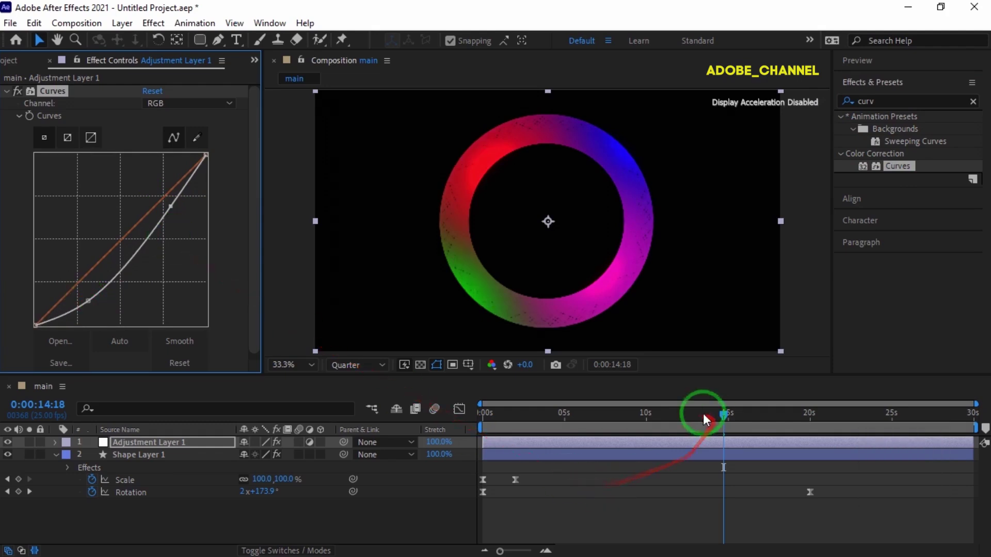
- Return the current time to 0 seconds and preview the finished animation
drag(727, 417, 435, 416)
click(897, 58)
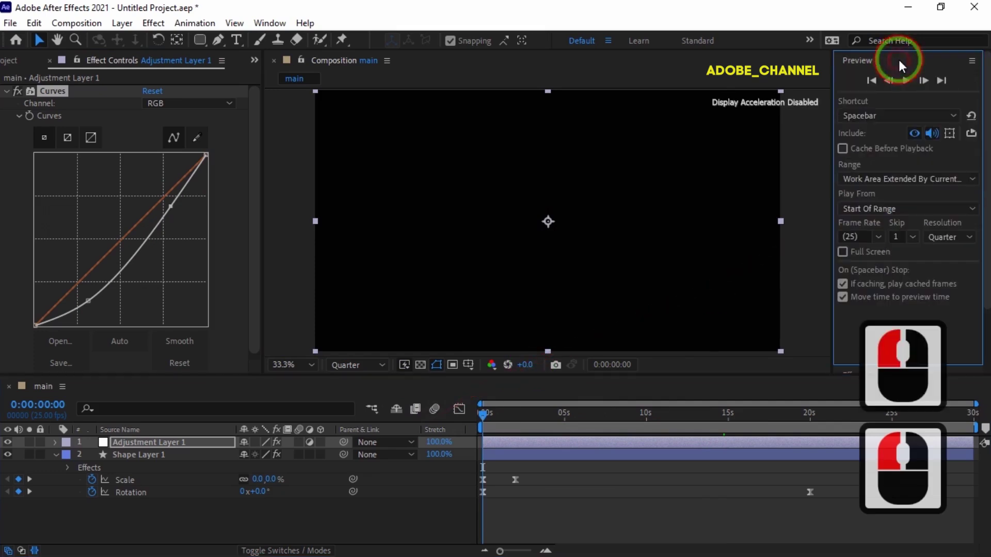
click(905, 82)
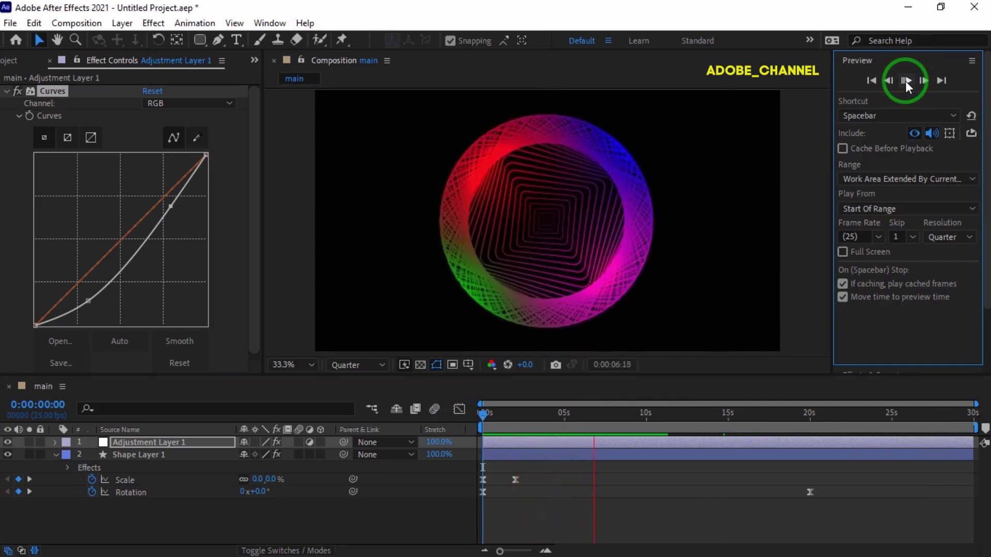
click(904, 81)
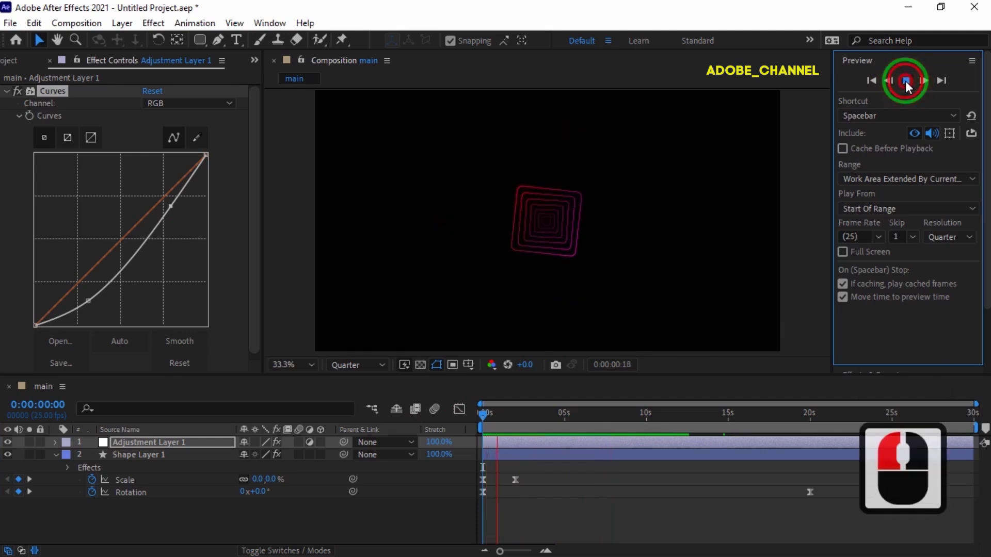
- Stop the preview, add a black 1920 x 1080 solid named bg, and place it below Shape Layer 1
click(905, 82)
click(608, 417)
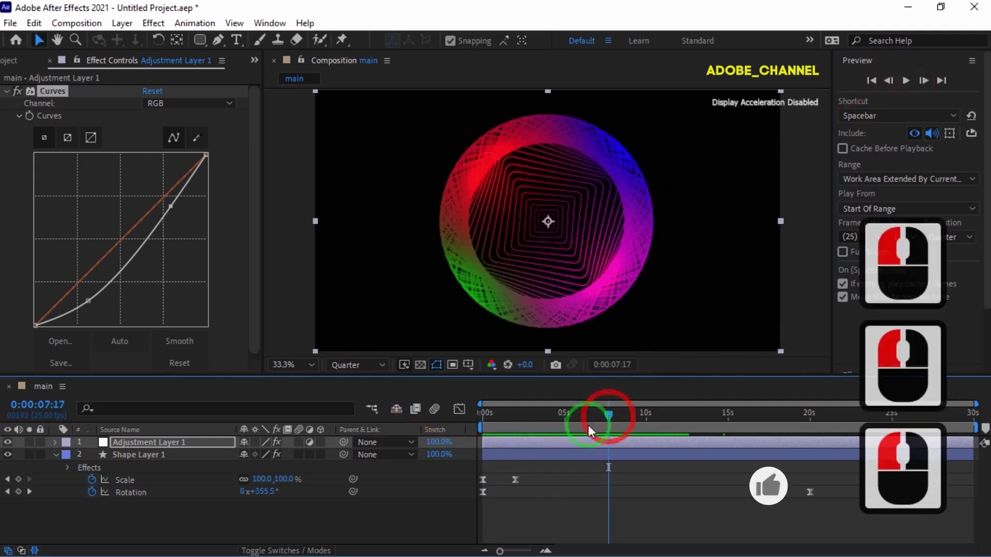
right_click(267, 513)
mouse_move(305, 343)
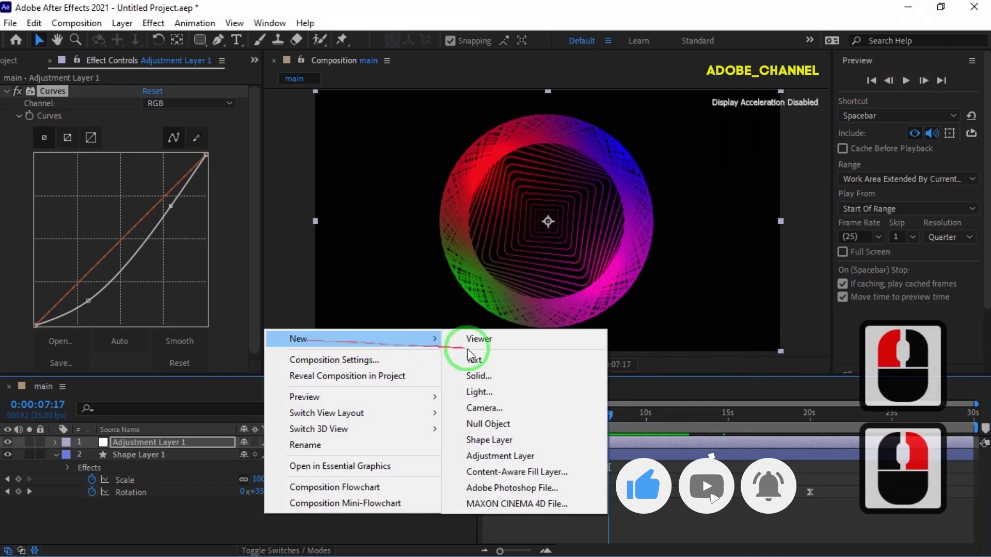
click(490, 377)
text(bg)
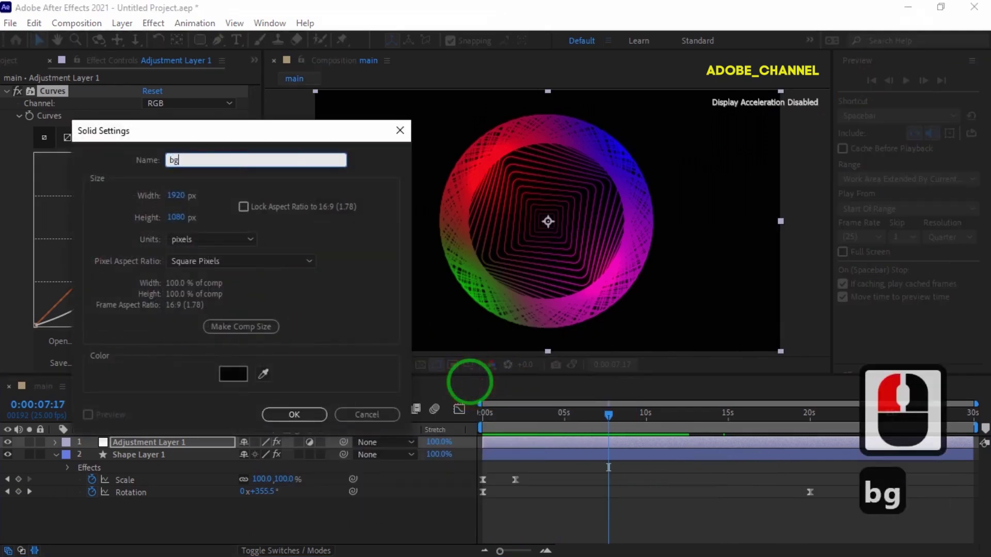
key(Return)
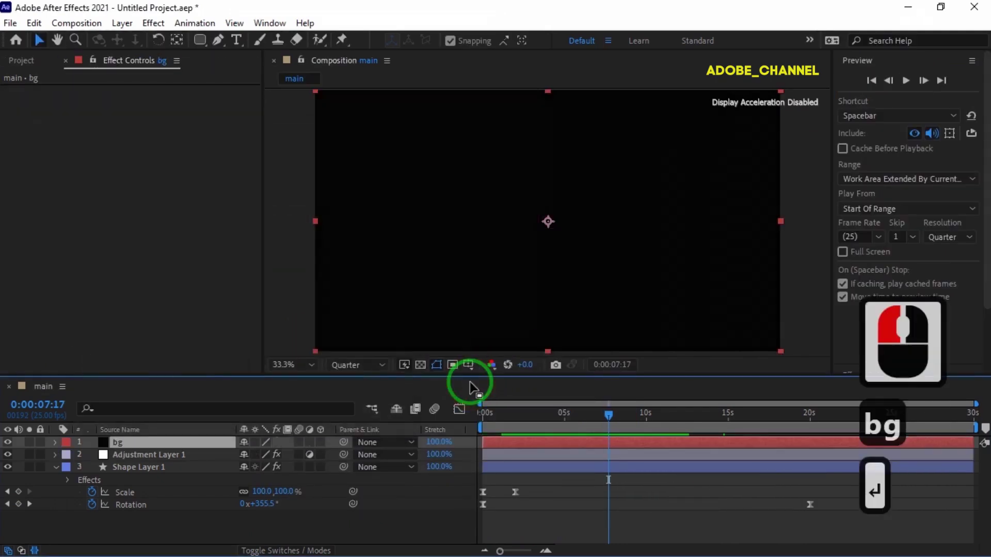
click(195, 442)
drag(195, 442, 191, 515)
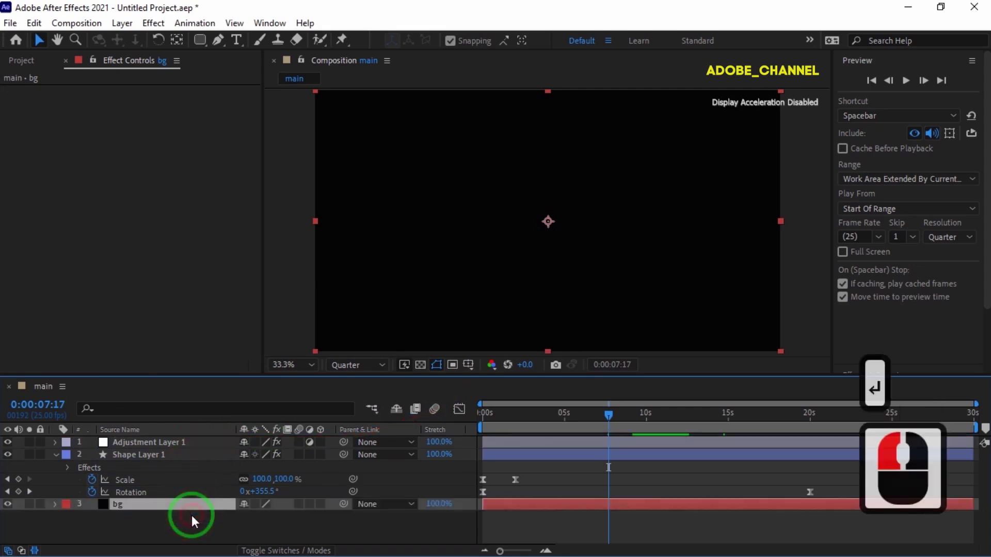
- Find the Gradient Ramp effect and apply it to the bg layer
click(906, 61)
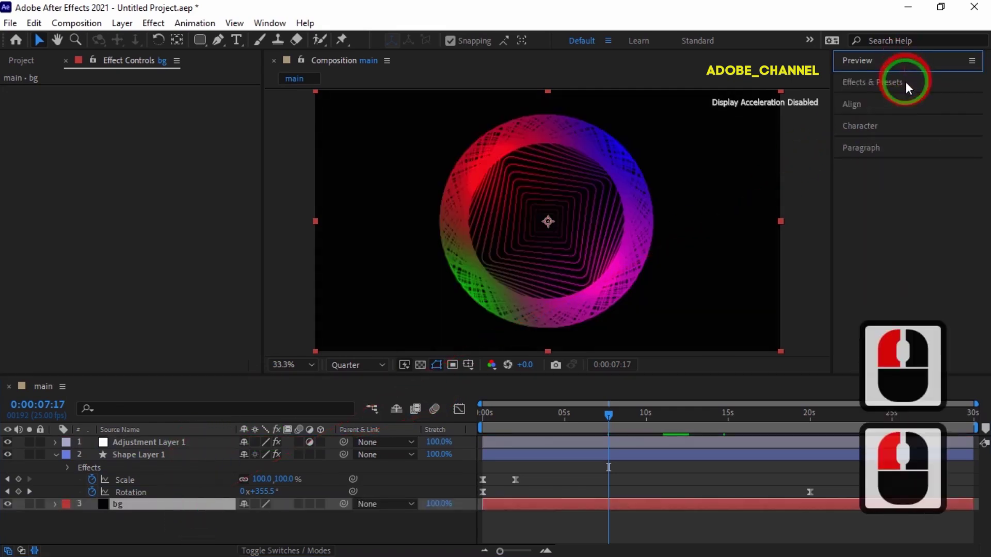
click(911, 82)
text(curv)
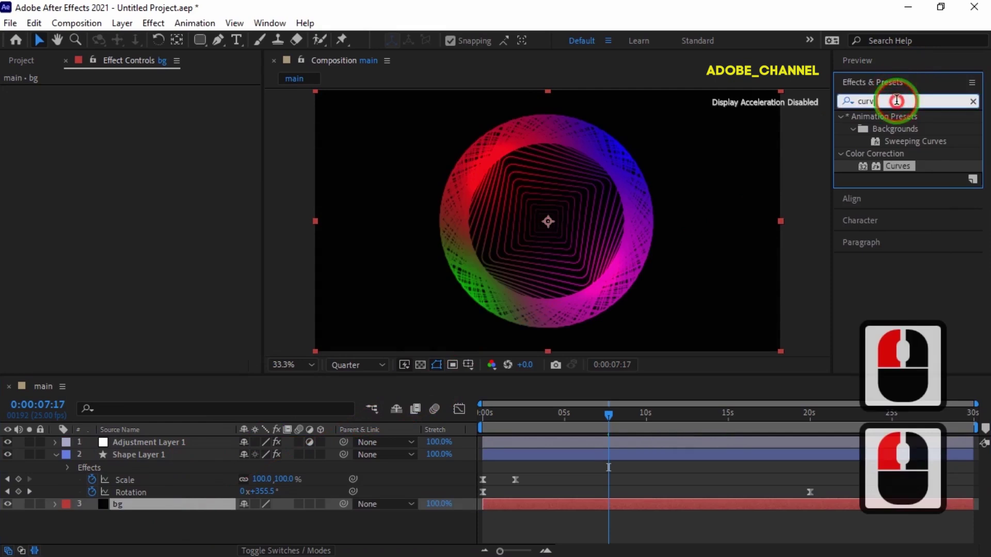
drag(897, 100, 825, 110)
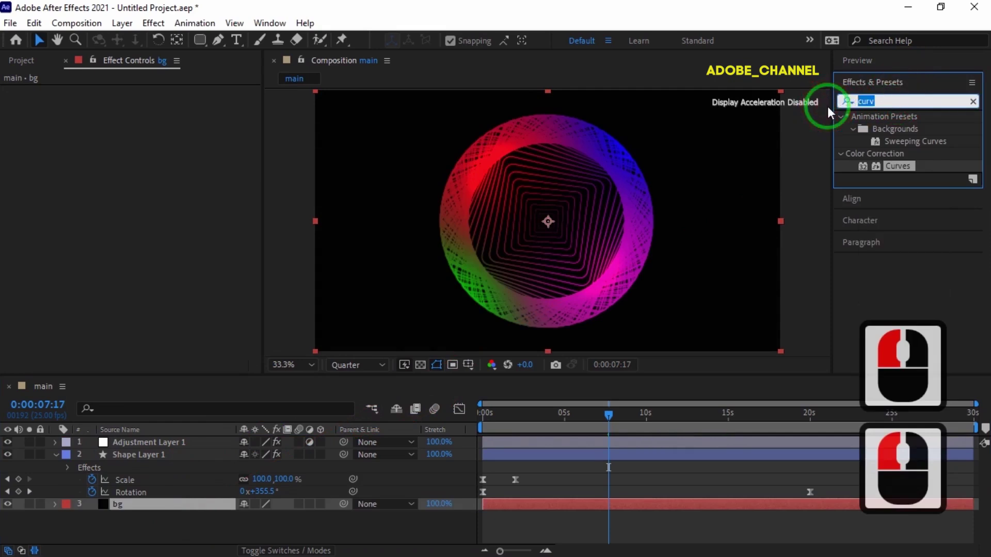
text(ramp)
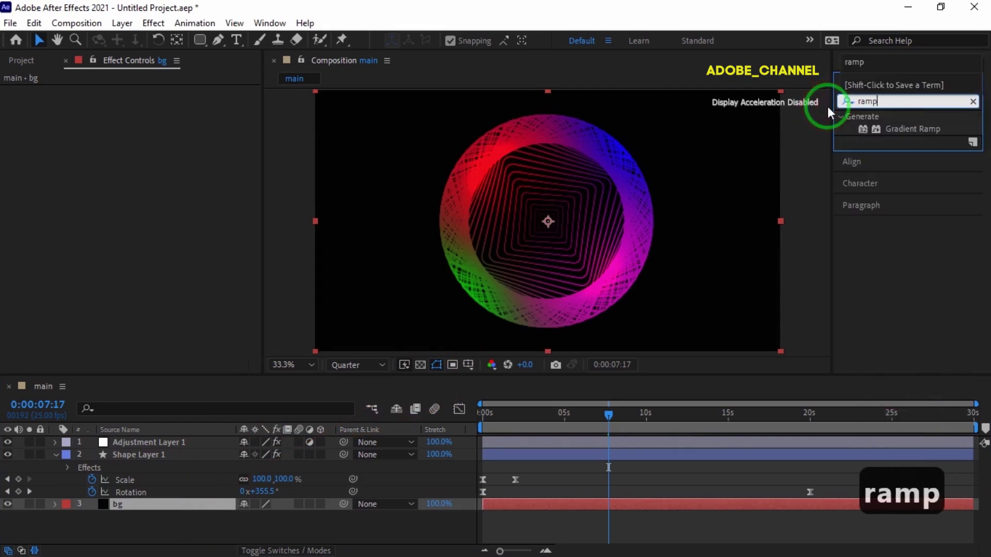
double_click(922, 129)
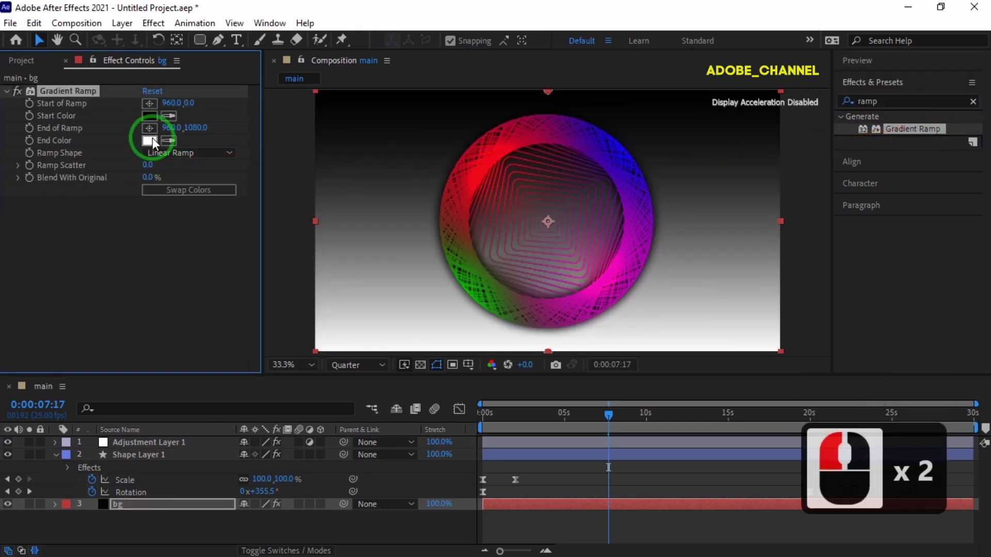
- Set the Gradient Ramp's end color to the dark blue 040226
click(150, 140)
click(277, 353)
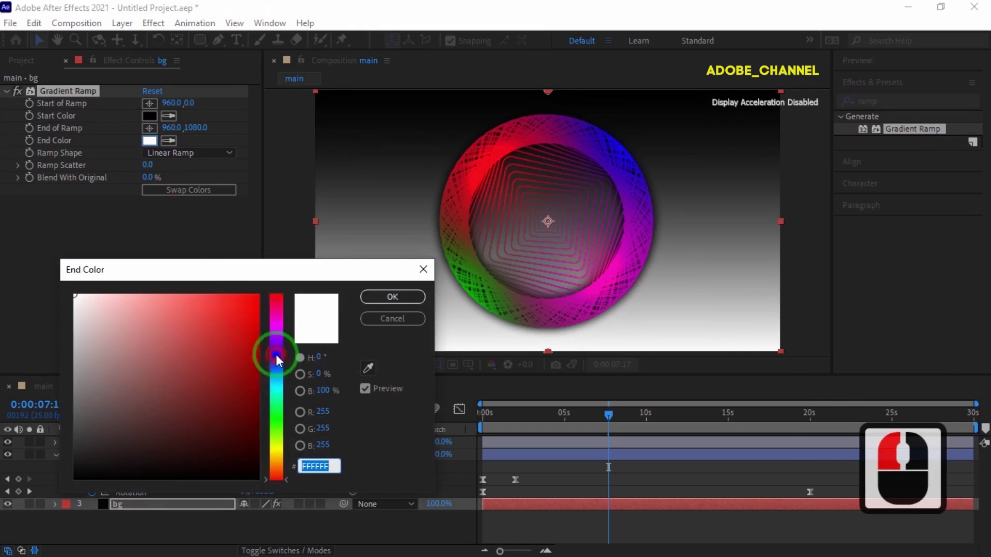
click(247, 419)
click(248, 452)
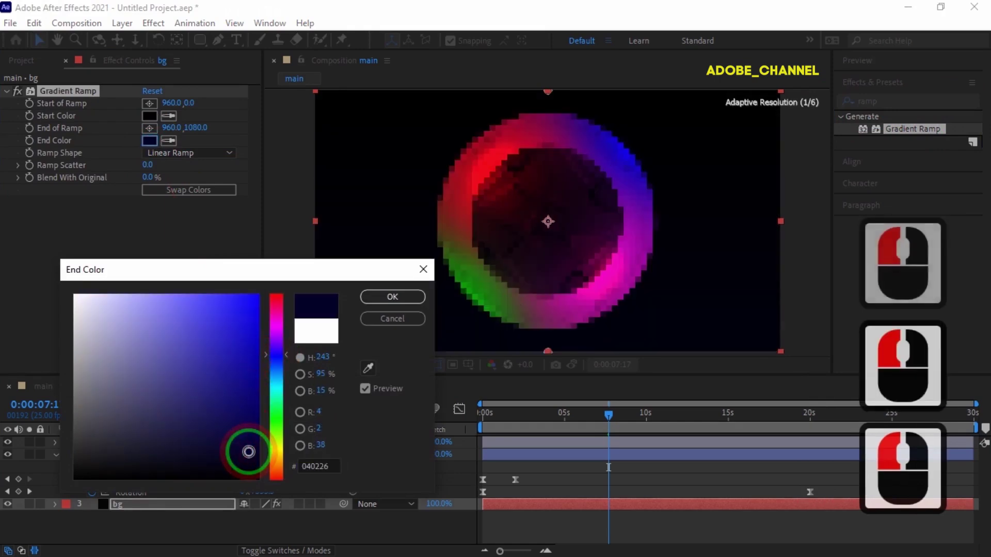
click(392, 297)
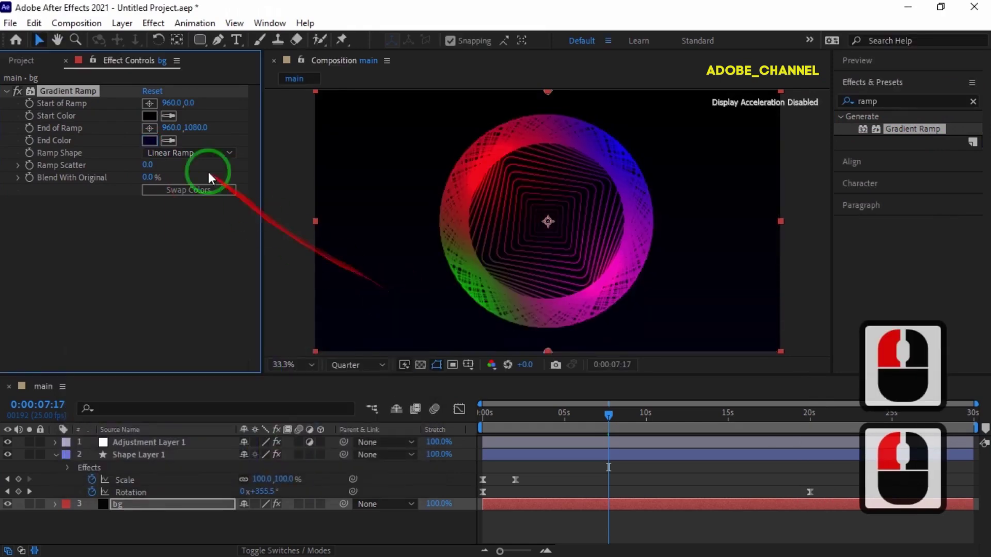
- Change the Gradient Ramp's shape to Radial Ramp and swap its start and end colors
click(212, 154)
click(205, 185)
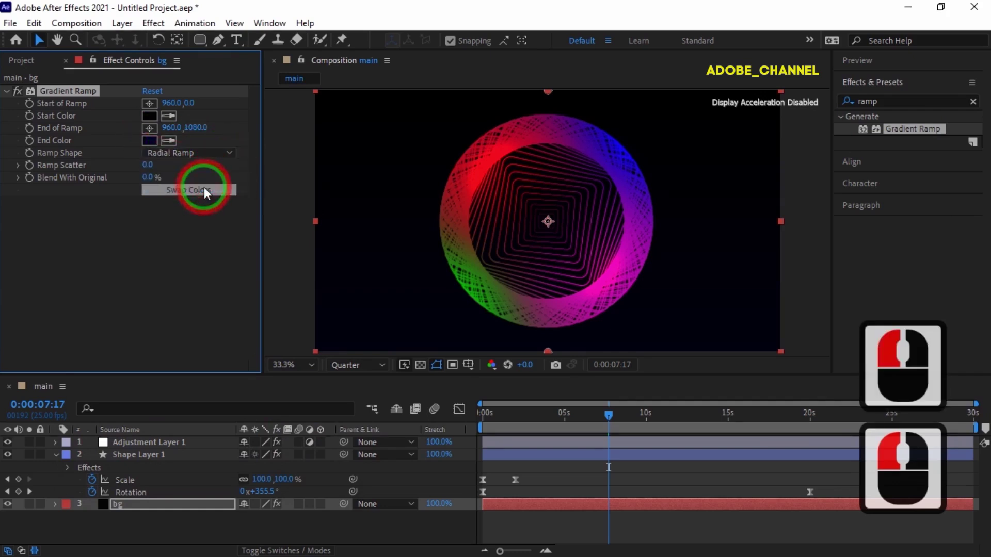
click(202, 191)
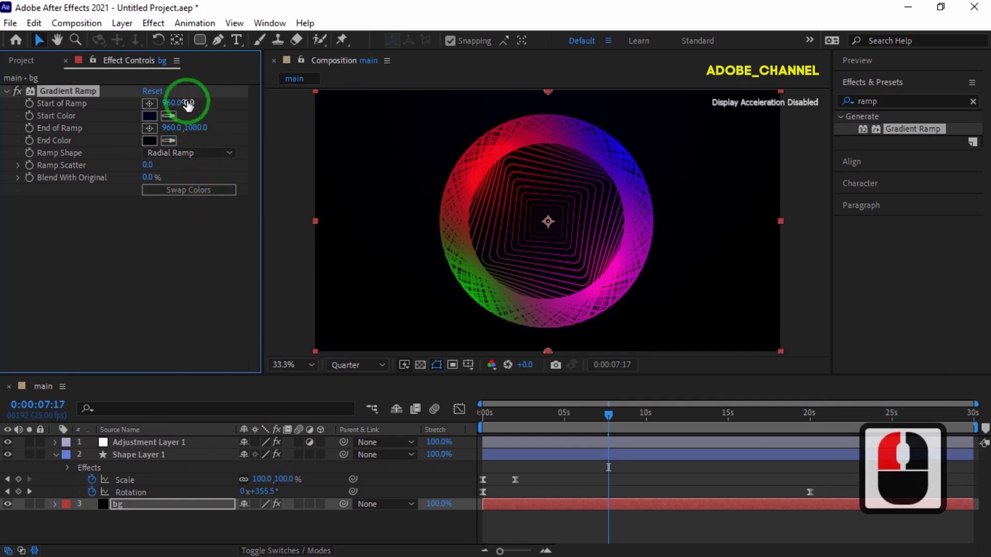
- Set the Y coordinate of the Gradient Ramp's start to 540 and that of its end to 6268
click(188, 103)
text(540)
key(Return)
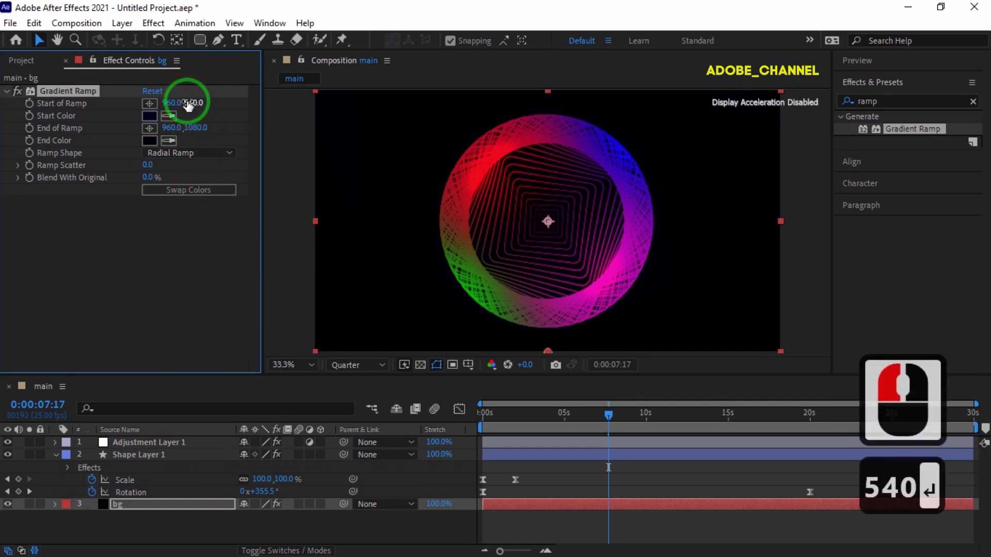
drag(193, 135, 165, 403)
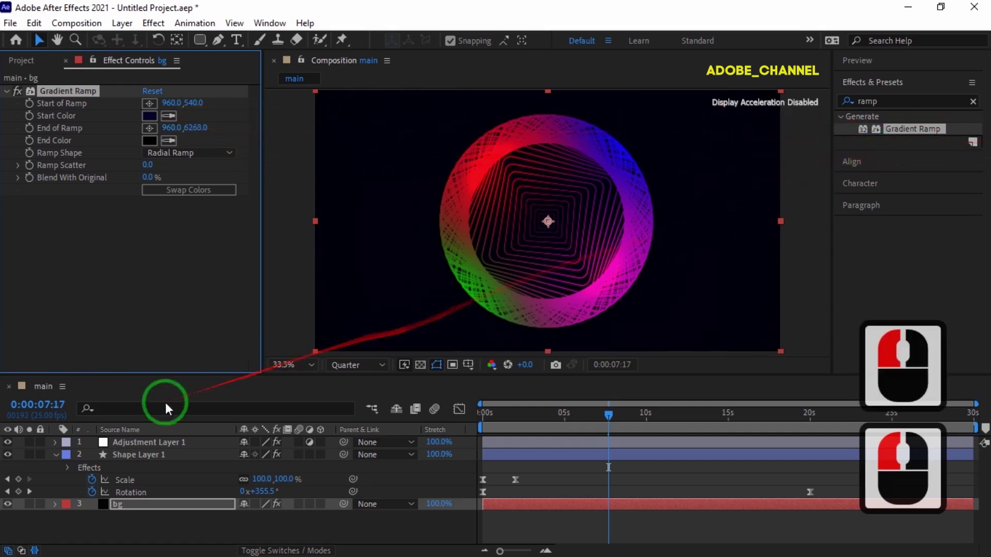
- Collapse Shape Layer 1's properties and preview the animation with its new background from 0:00:00:03
click(56, 454)
click(484, 412)
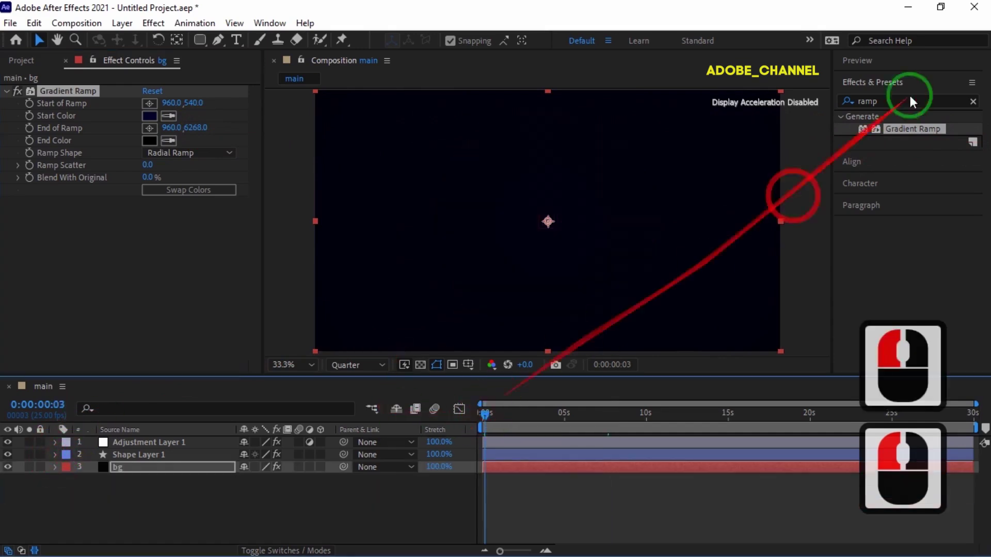
click(914, 64)
click(906, 79)
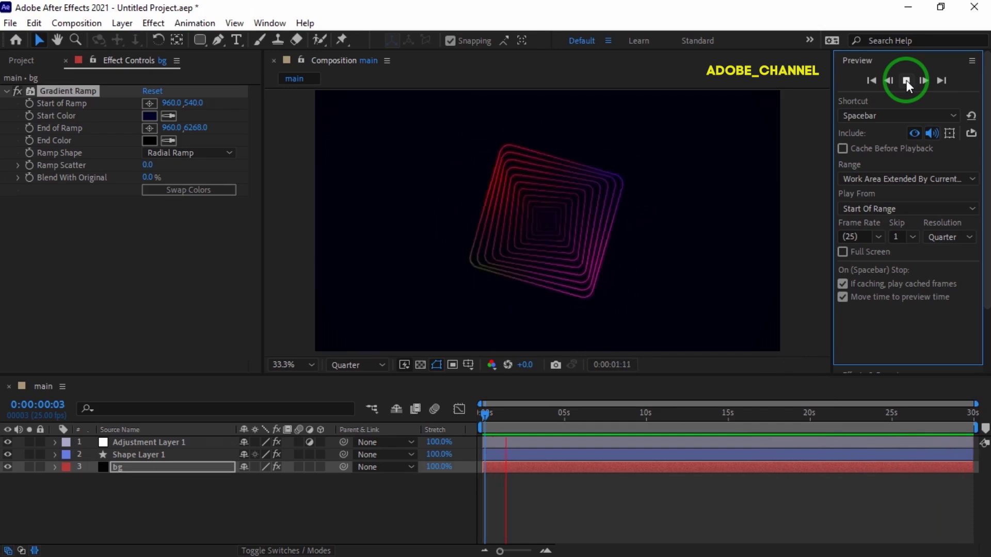
click(906, 80)
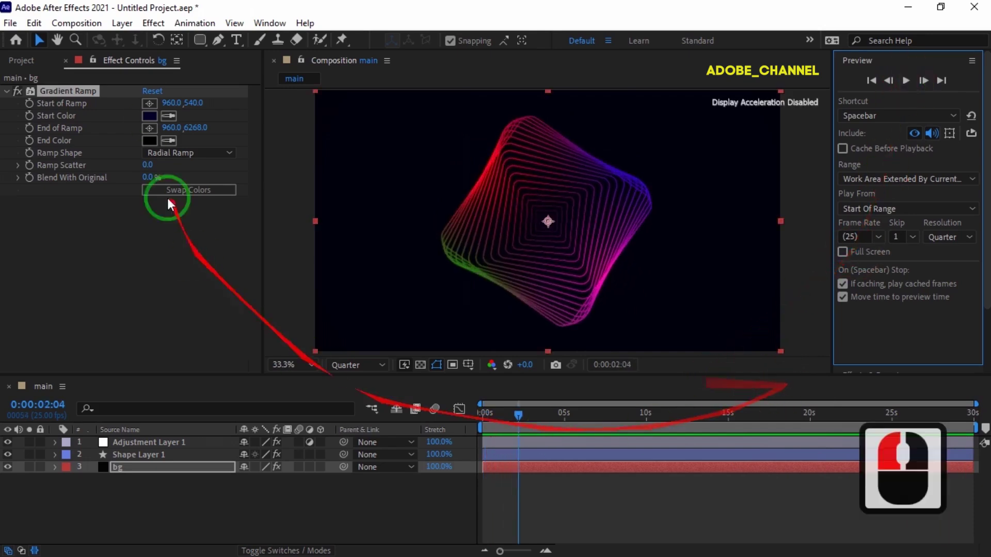